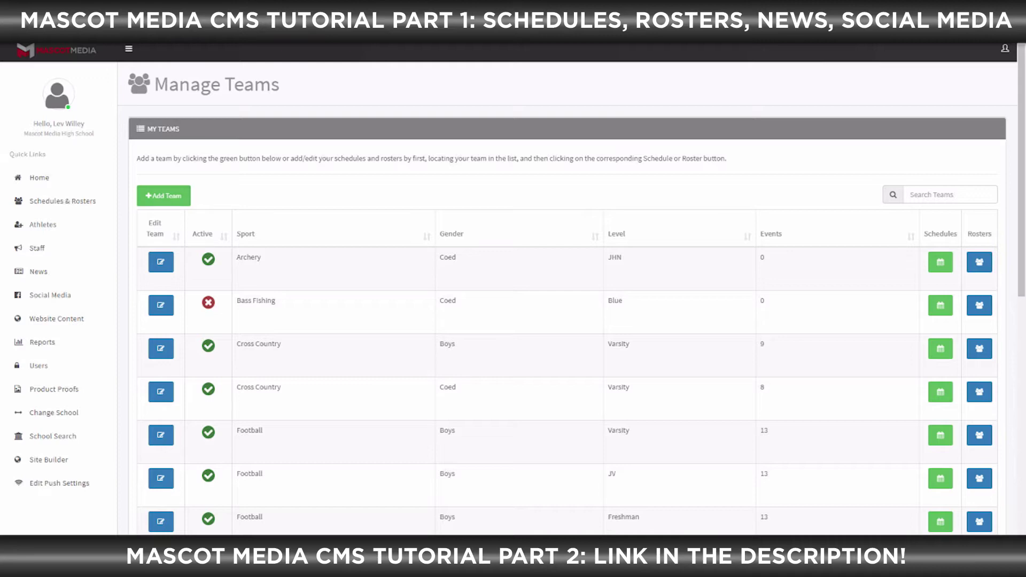
Start a new team entry from the Manage Teams list with the Add Team button
left_click(163, 195)
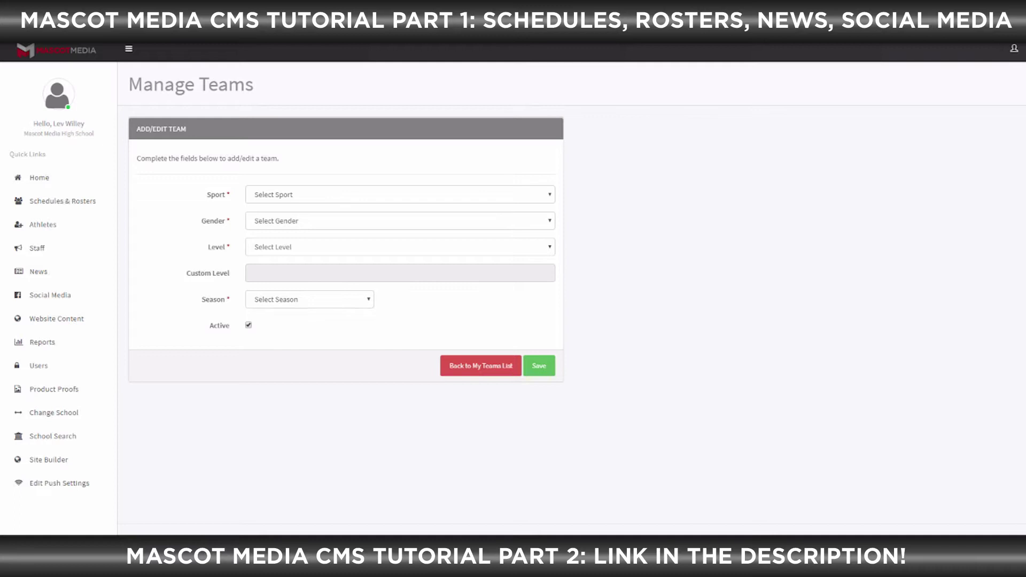
Save a new active team: Alpine Skiing, Coed, Varsity, Winter season
left_click(400, 194)
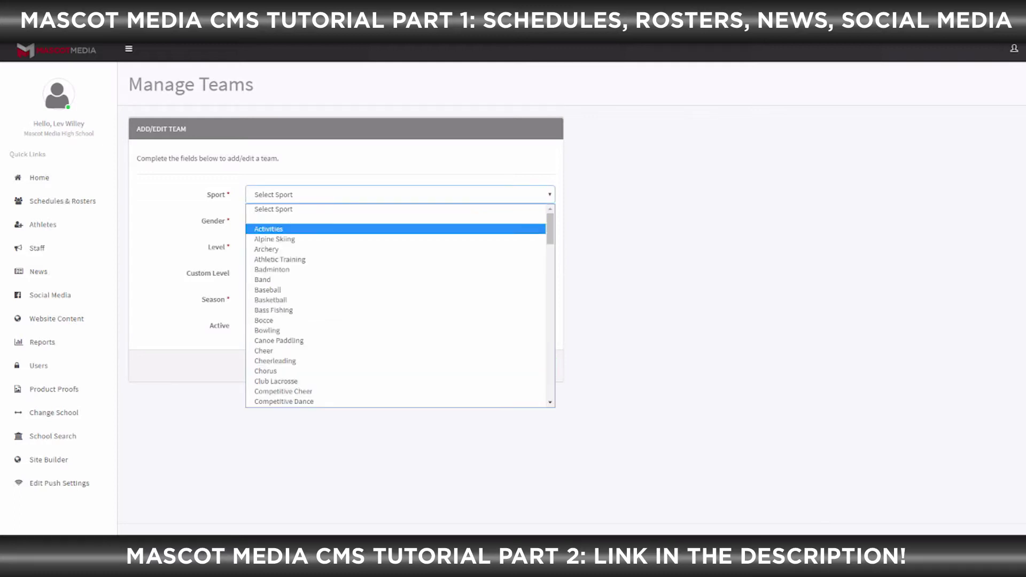
left_click(399, 239)
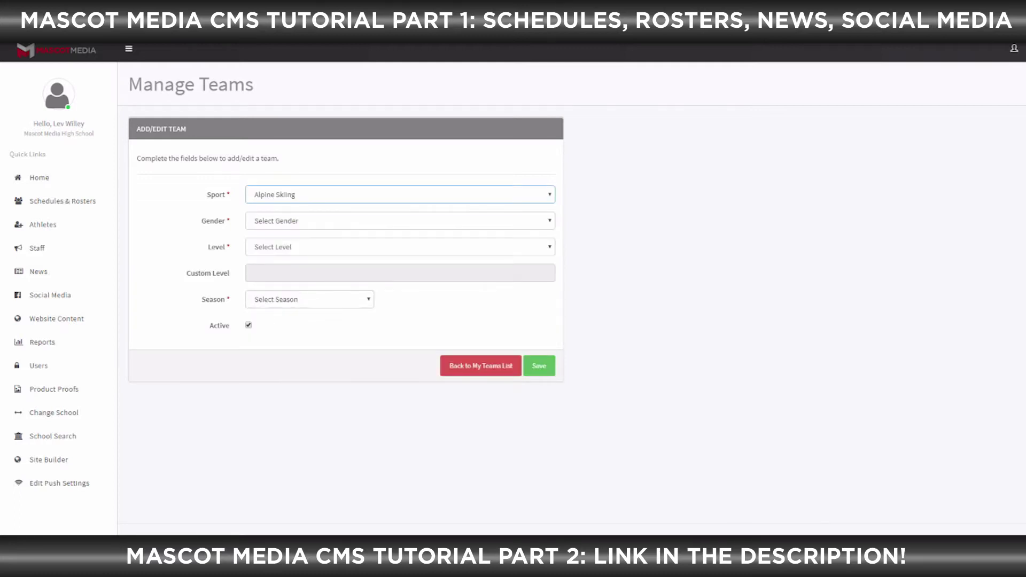
left_click(399, 221)
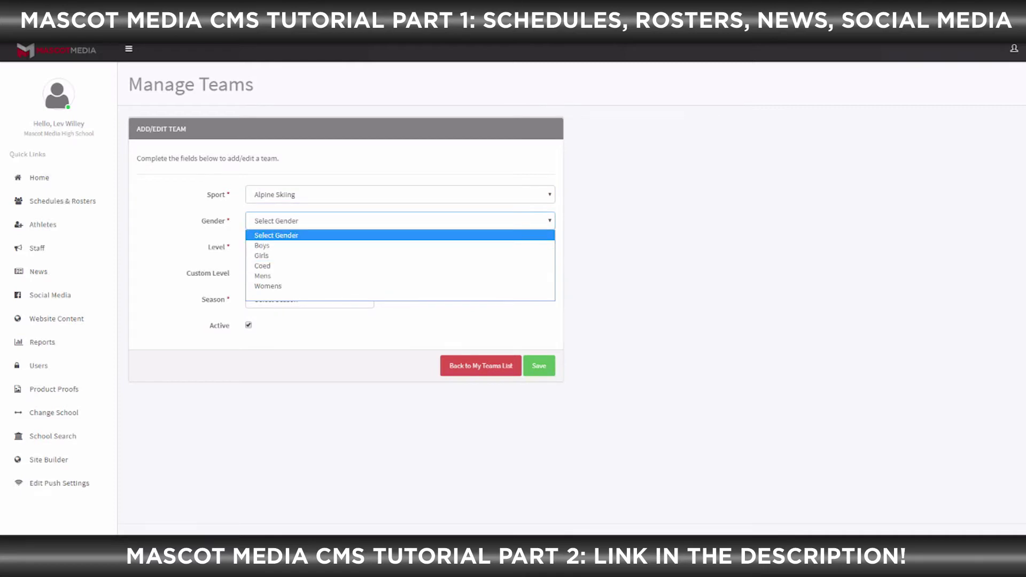
left_click(399, 266)
left_click(399, 246)
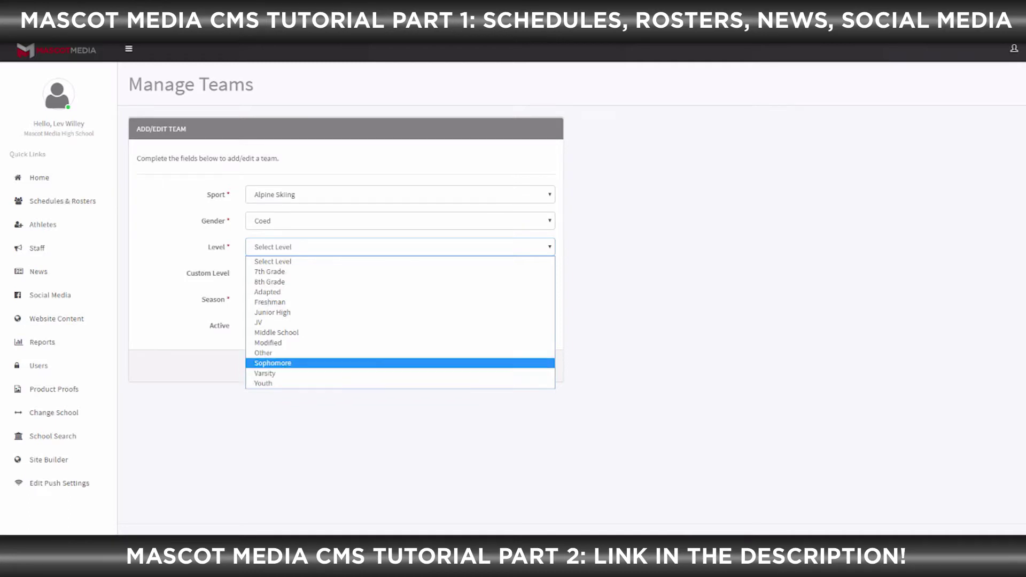
left_click(299, 374)
left_click(309, 299)
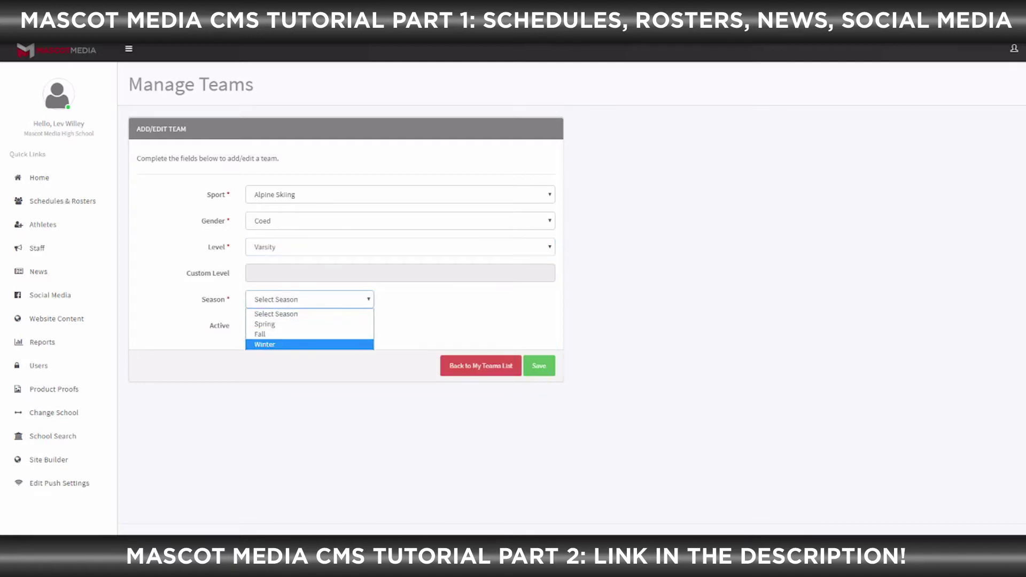
left_click(309, 344)
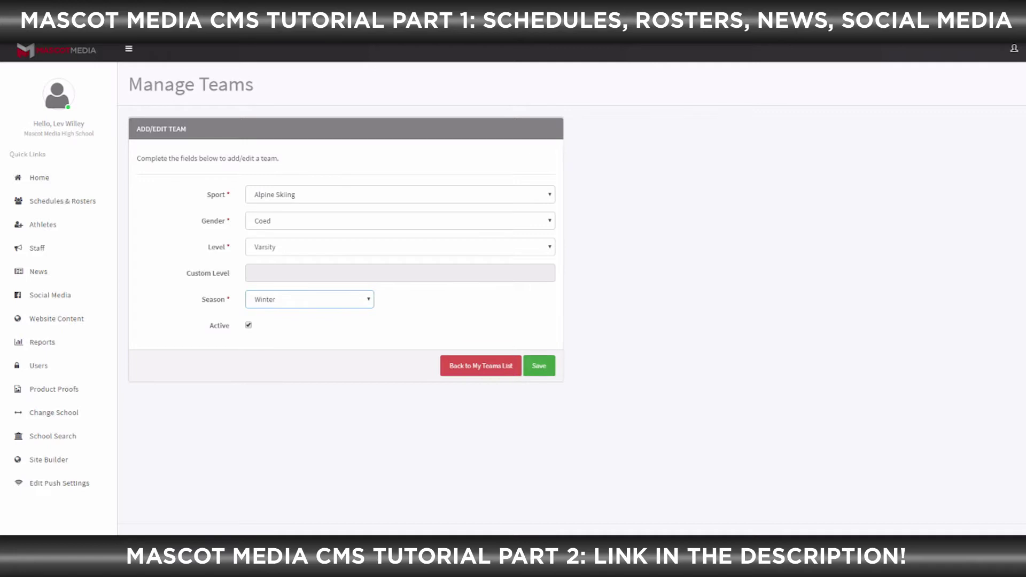
left_click(539, 366)
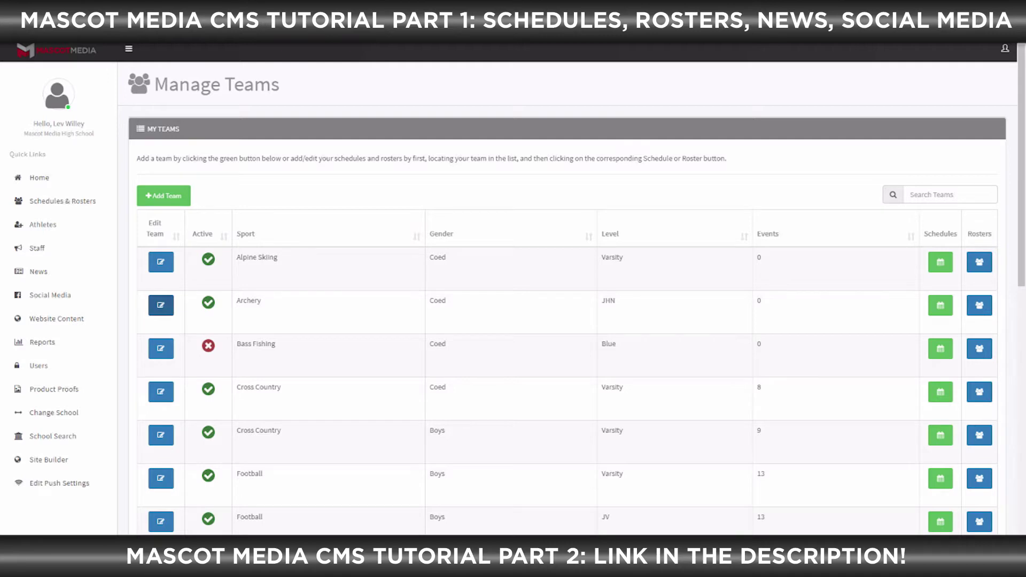
Save the Archery team as inactive, then open the Alpine Skiing team's schedule
left_click(160, 305)
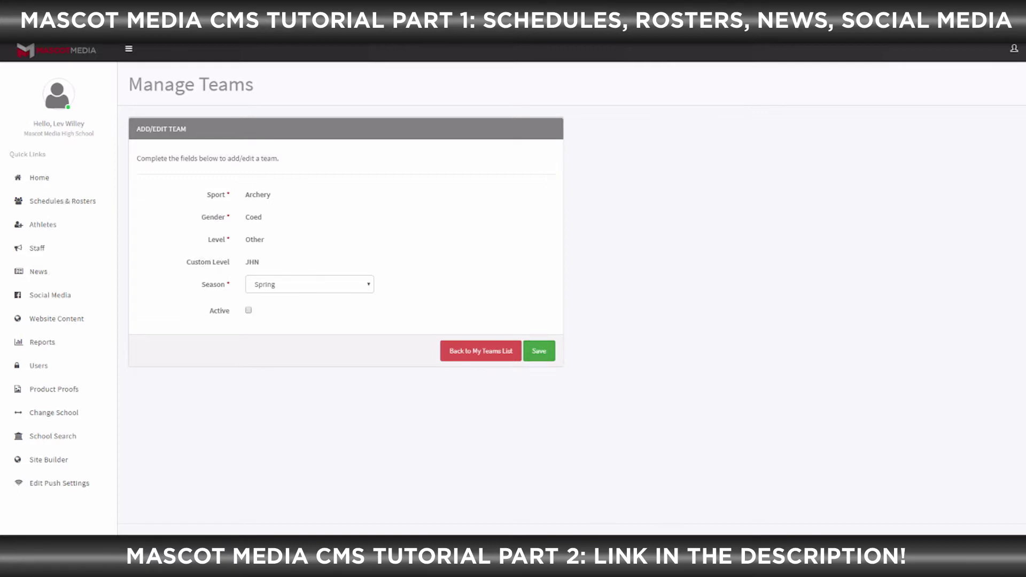
left_click(538, 350)
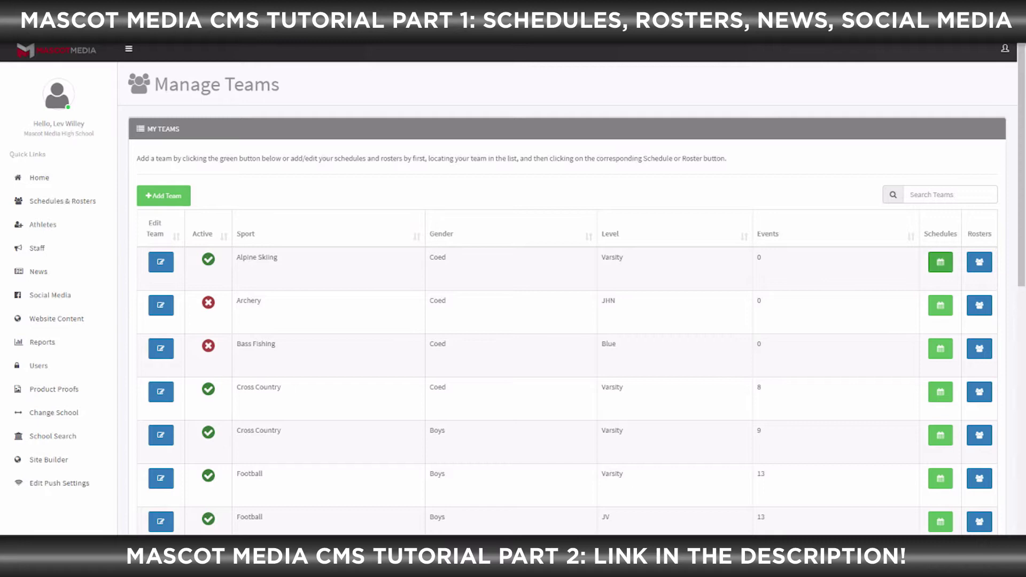
left_click(939, 262)
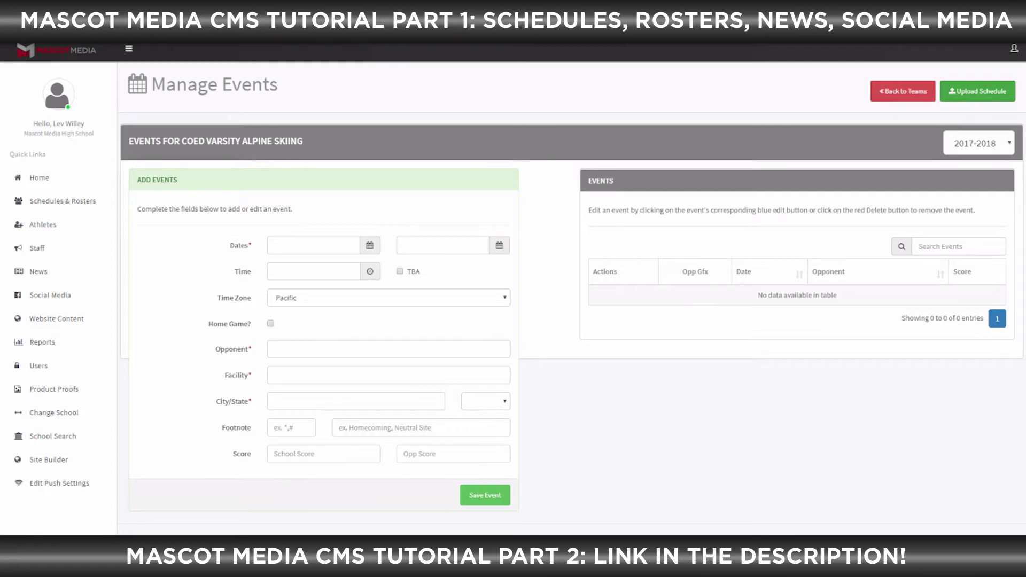
Go to the Upload Schedules page for Coed Varsity Alpine Skiing 2017-2018
left_click(977, 92)
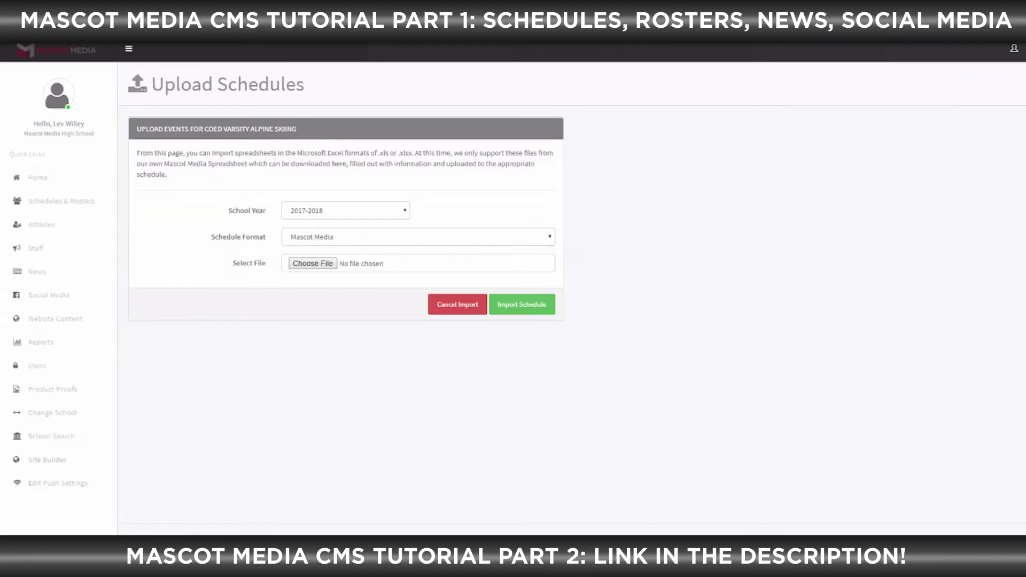
Keep 2017-2018 as the school year and Mascot Media as the schedule format
left_click(346, 210)
key("Escape")
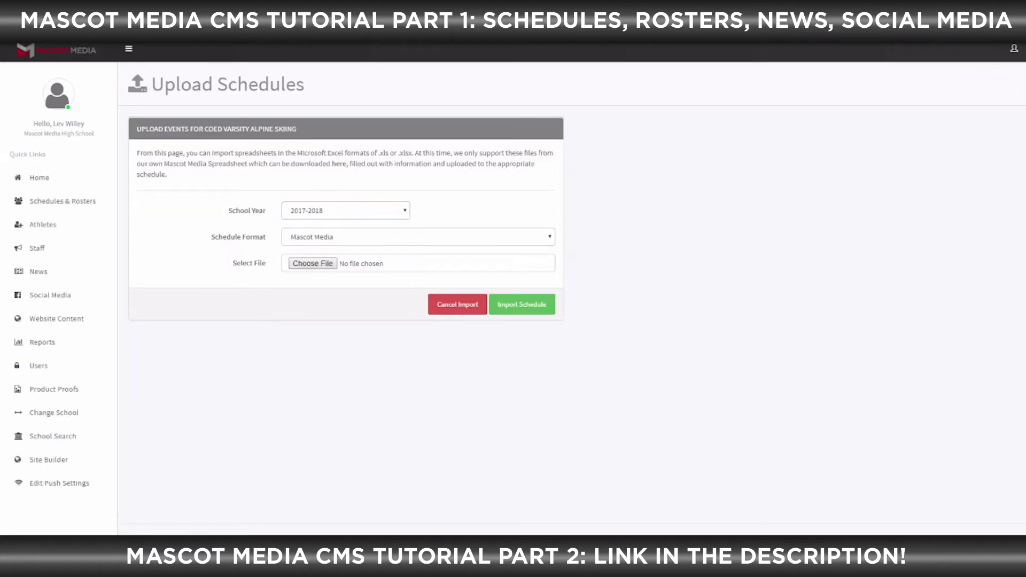
left_click(346, 211)
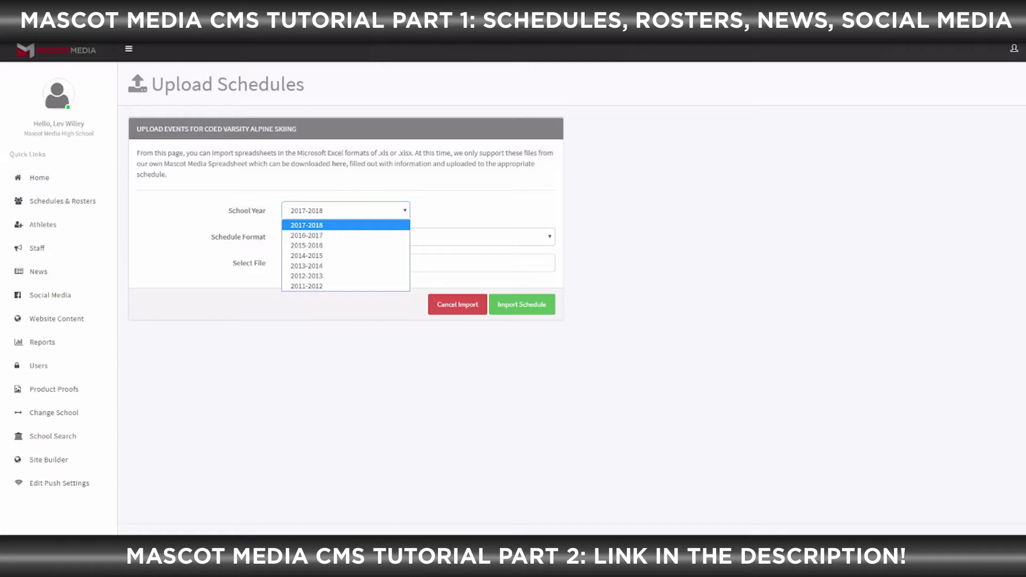
left_click(346, 226)
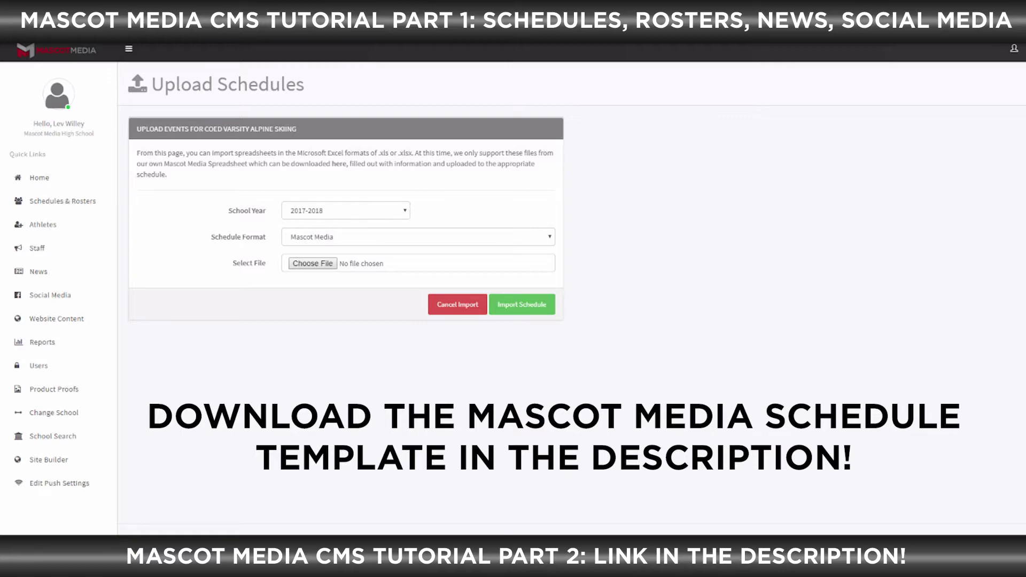
left_click(419, 237)
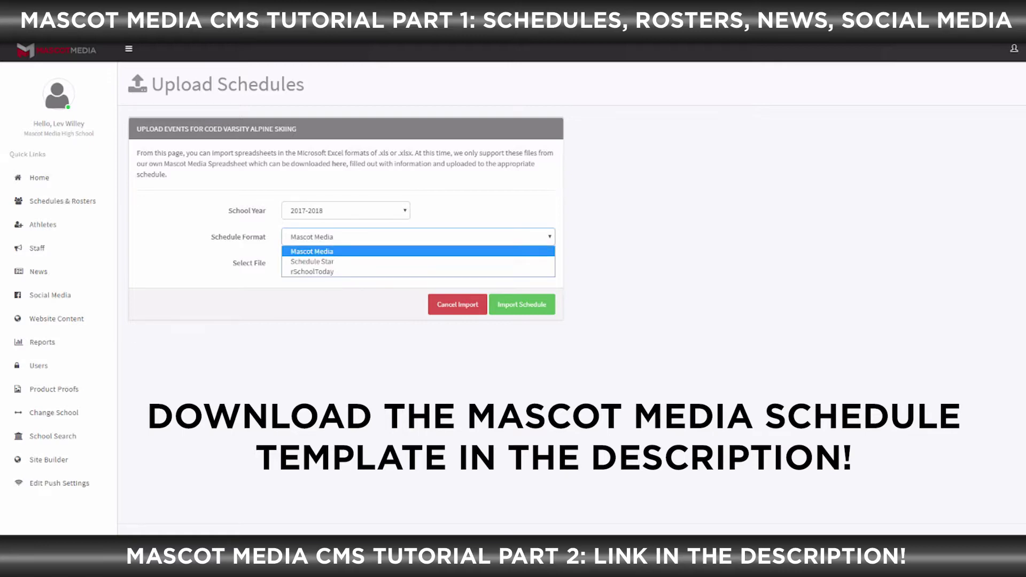
key("Escape")
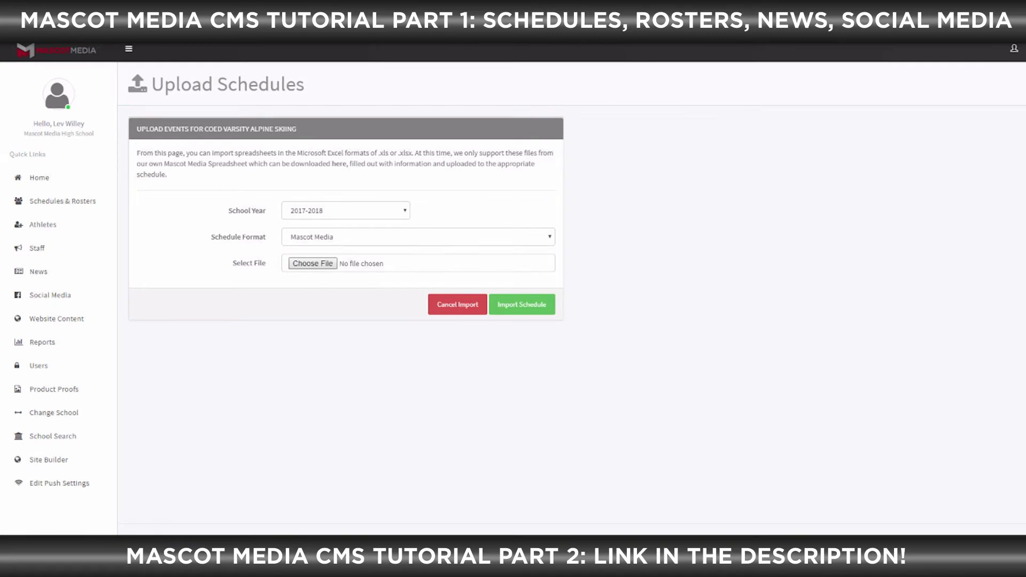
Close the file browser without a file, cancel the import, and return to the teams list
left_click(313, 263)
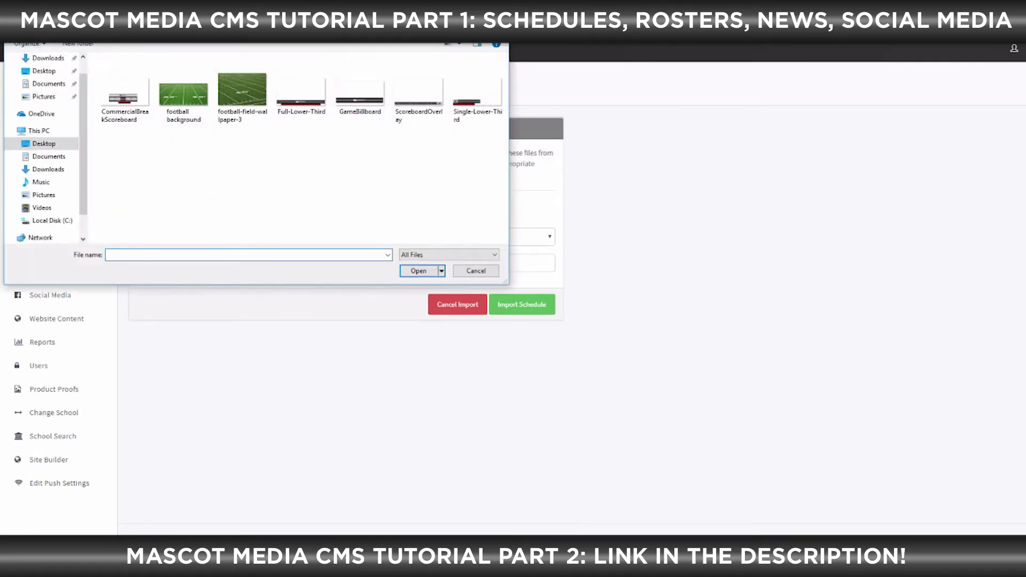
left_click(475, 271)
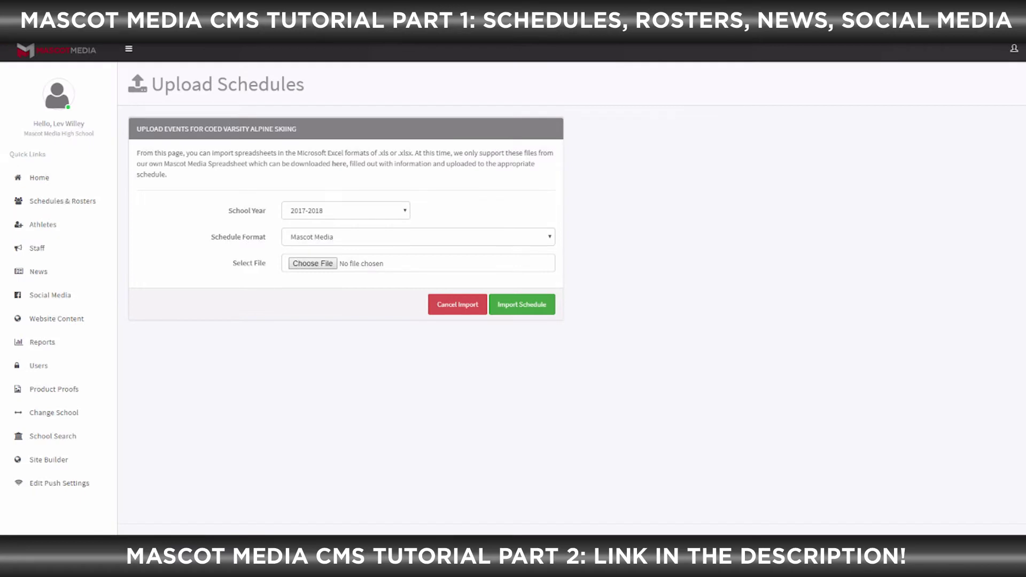
left_click(457, 304)
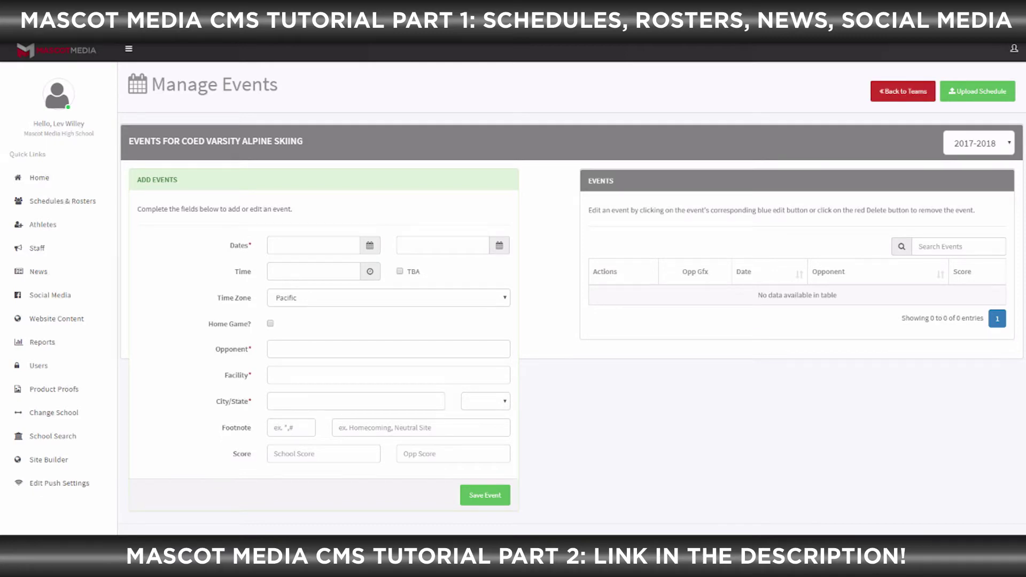
left_click(902, 91)
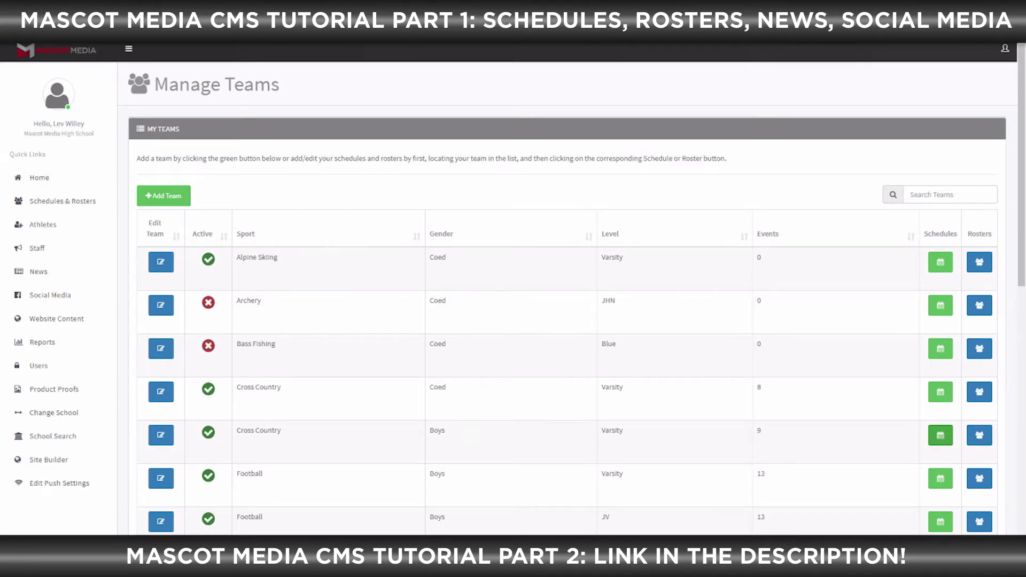
Open Boys Varsity Cross Country's 2017-2018 events and browse meets like the West Shore Conference Preview Meet
left_click(940, 435)
scroll(566, 288, "down", 1)
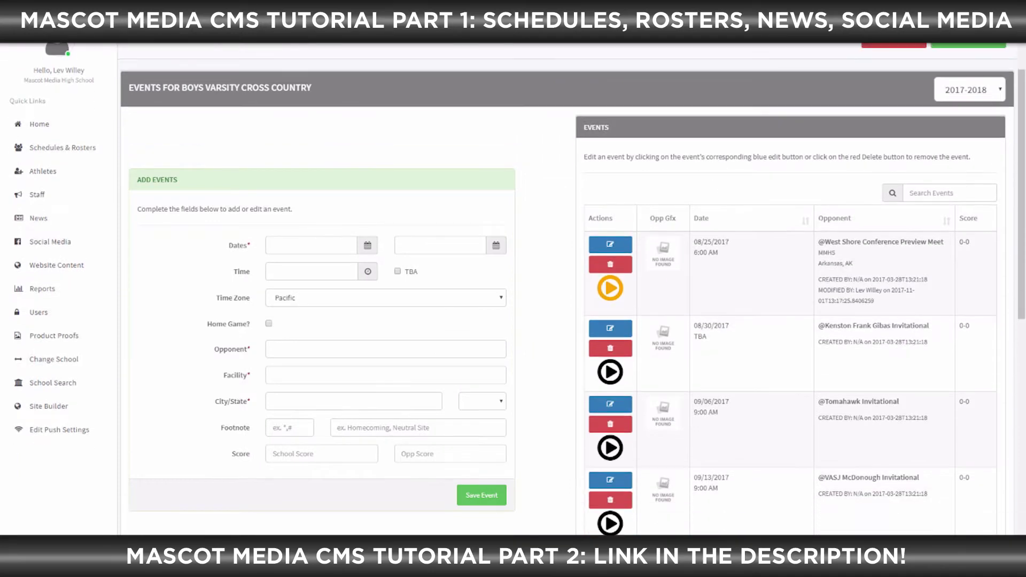
scroll(566, 289, "down", 1)
scroll(566, 289, "up", 1)
scroll(566, 289, "down", 3)
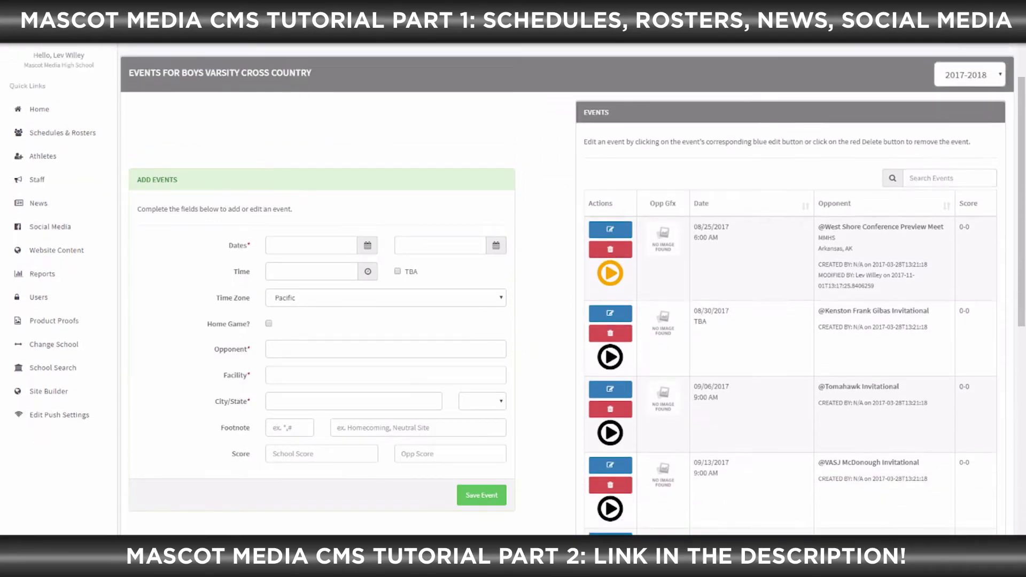
scroll(567, 289, "up", 5)
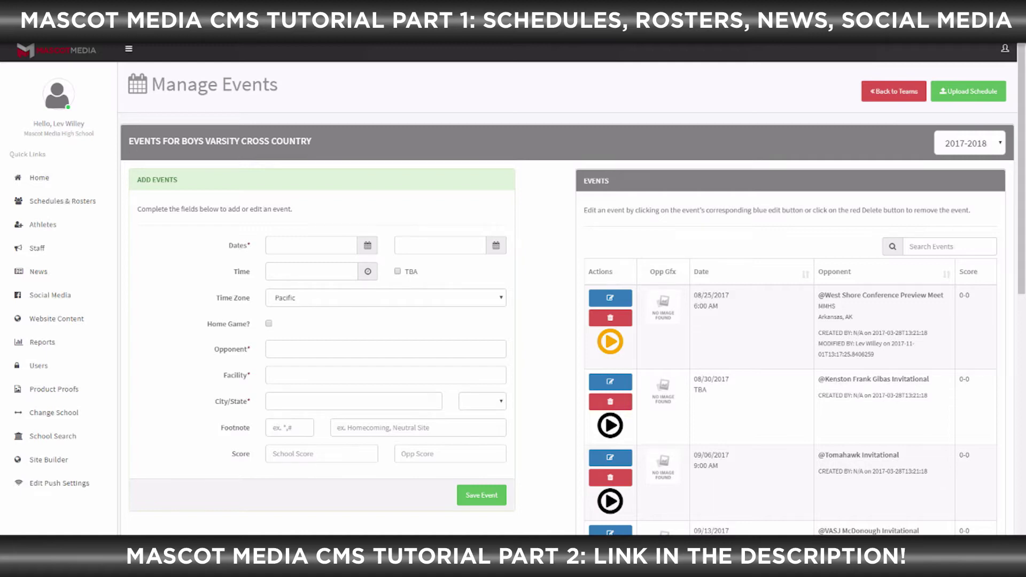
left_click(307, 245)
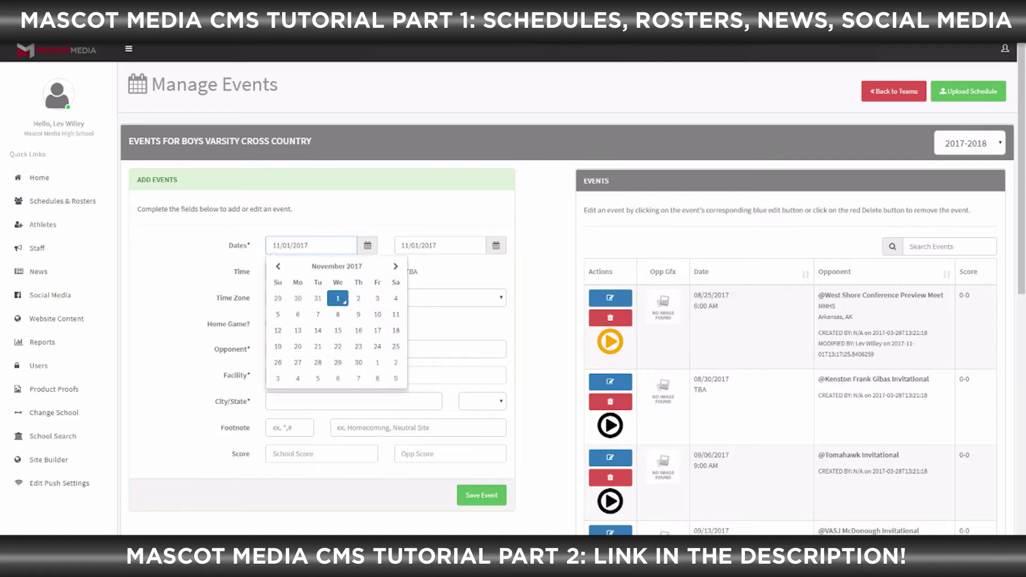
Set the new event's dates from 08/27/2017 to 09/29/2017
key("Escape")
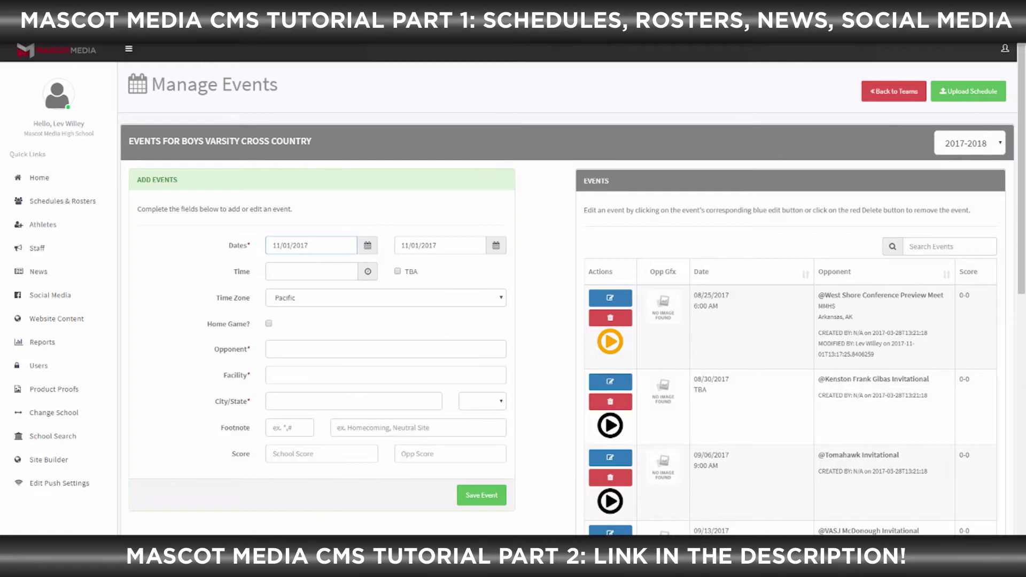
left_click(311, 245)
left_click(277, 266)
left_click(278, 266)
left_click(278, 266)
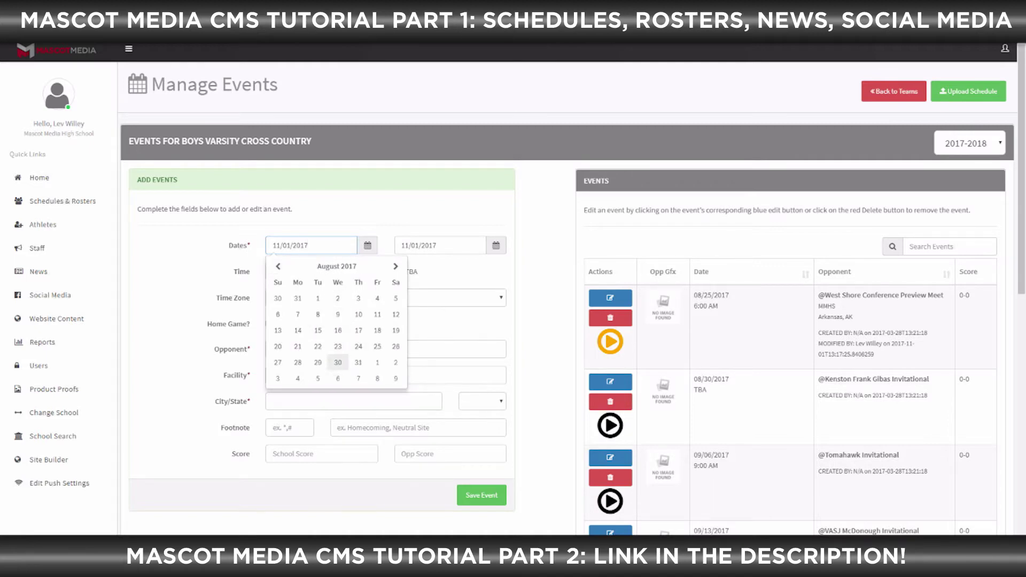
left_click(278, 362)
left_click(441, 245)
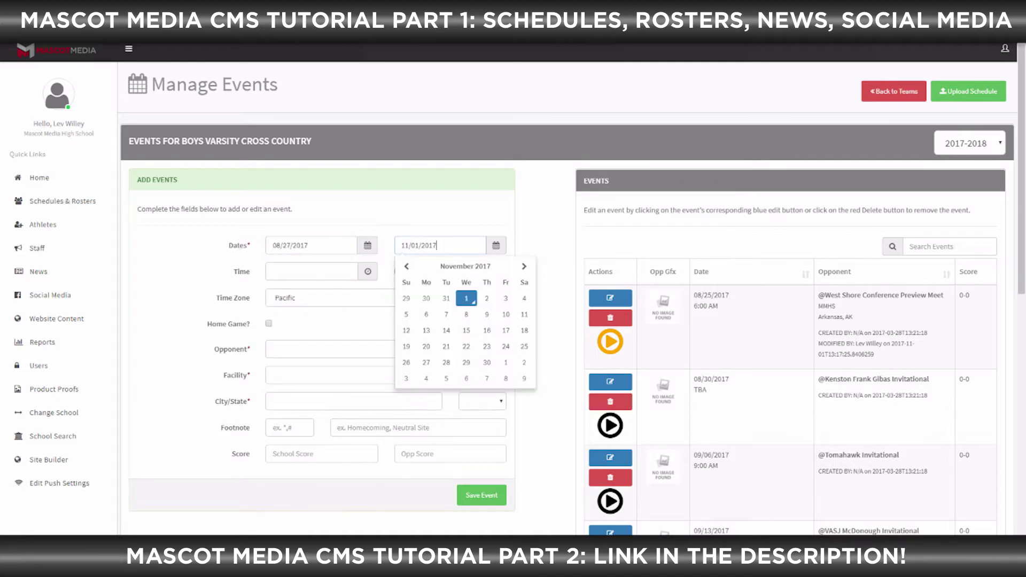
left_click(406, 266)
left_click(406, 266)
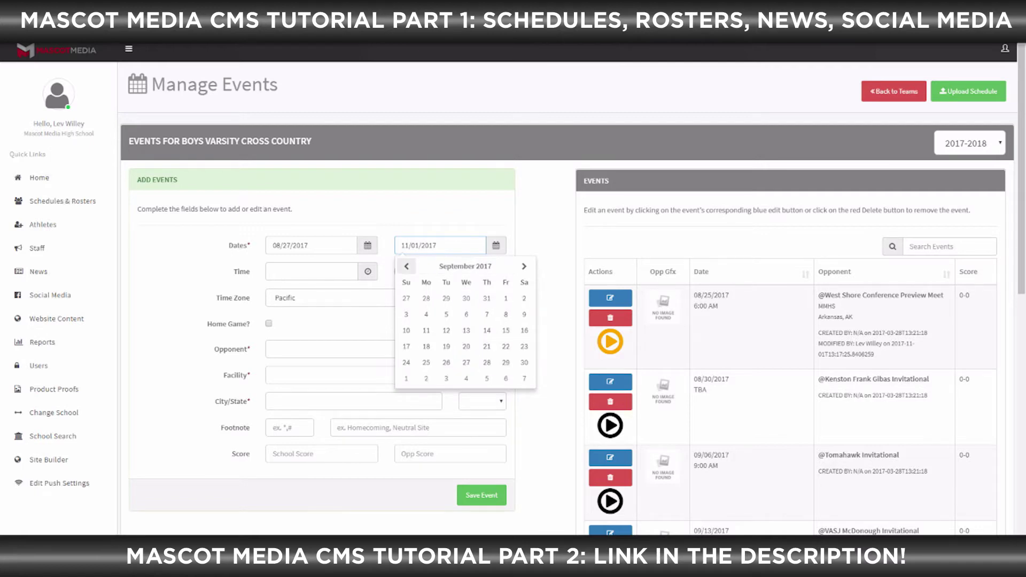
left_click(505, 362)
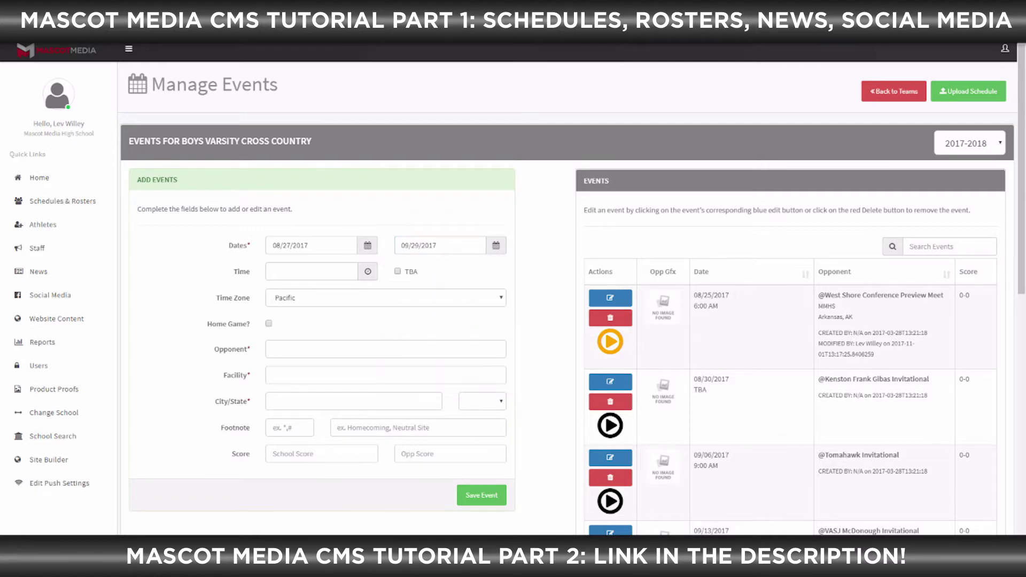
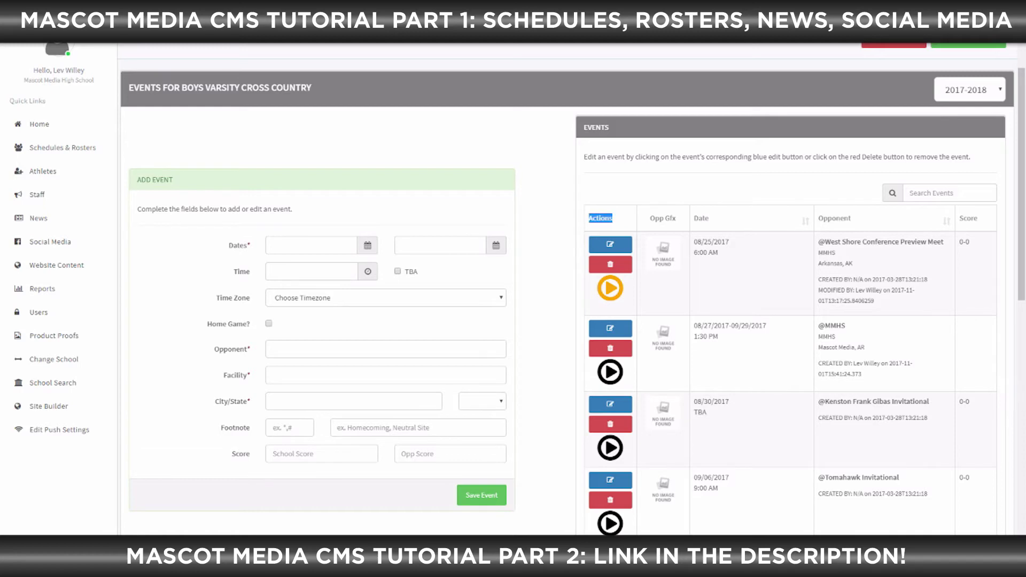
left_click(610, 328)
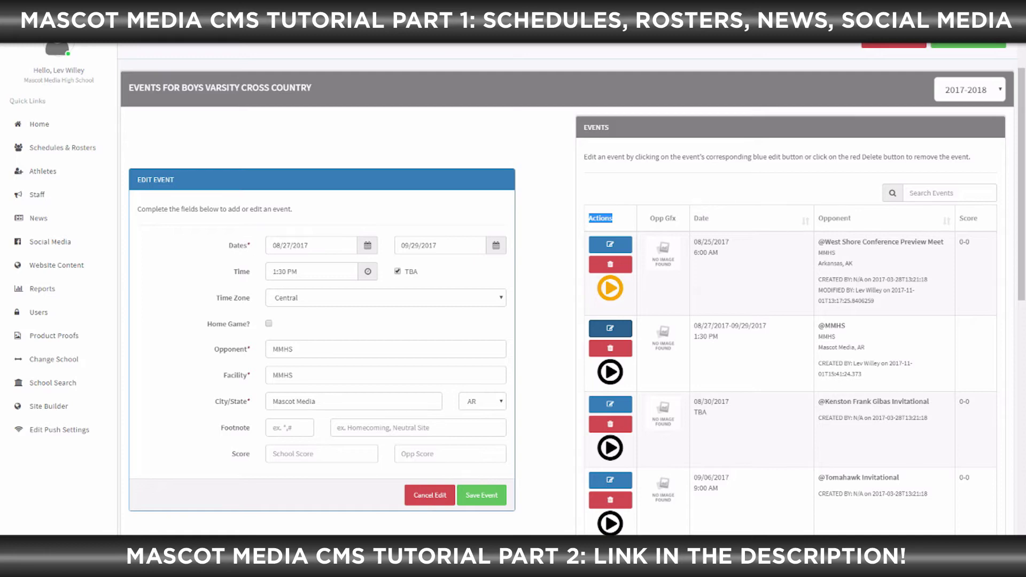
Pick August 28, 2017 as the MMHS event's end date and save the event
left_click(447, 246)
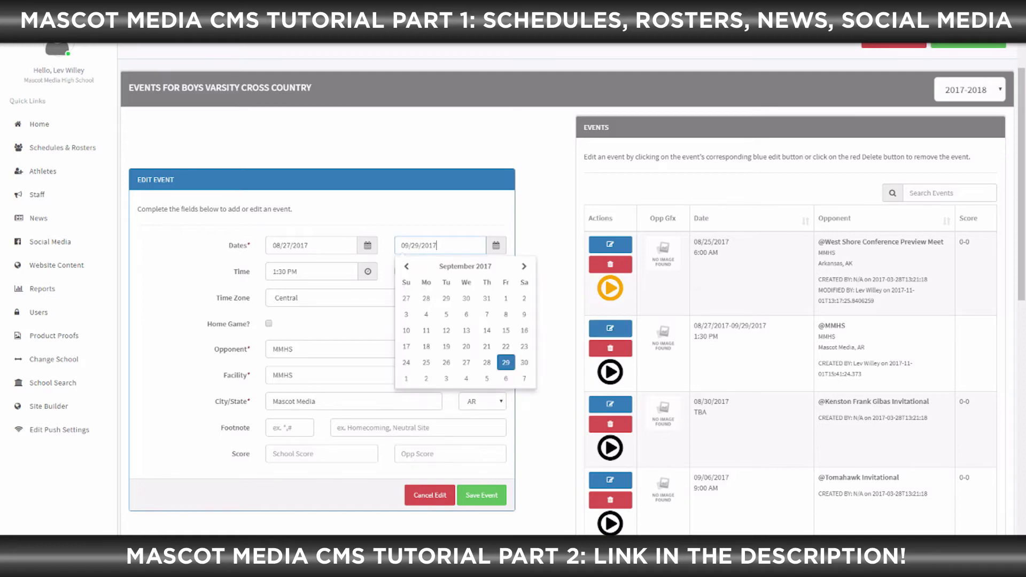
left_click(406, 266)
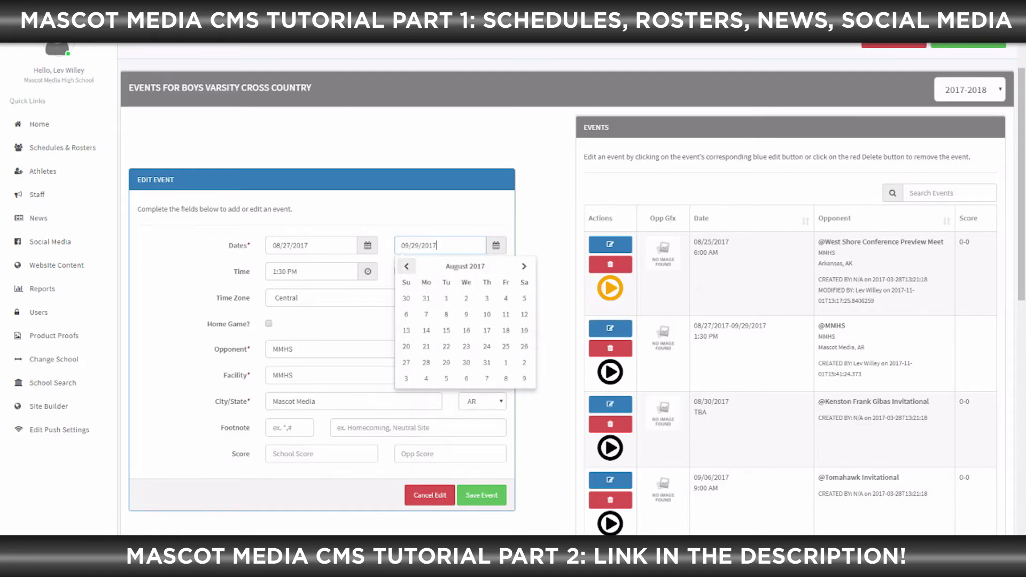
left_click(425, 363)
left_click(481, 495)
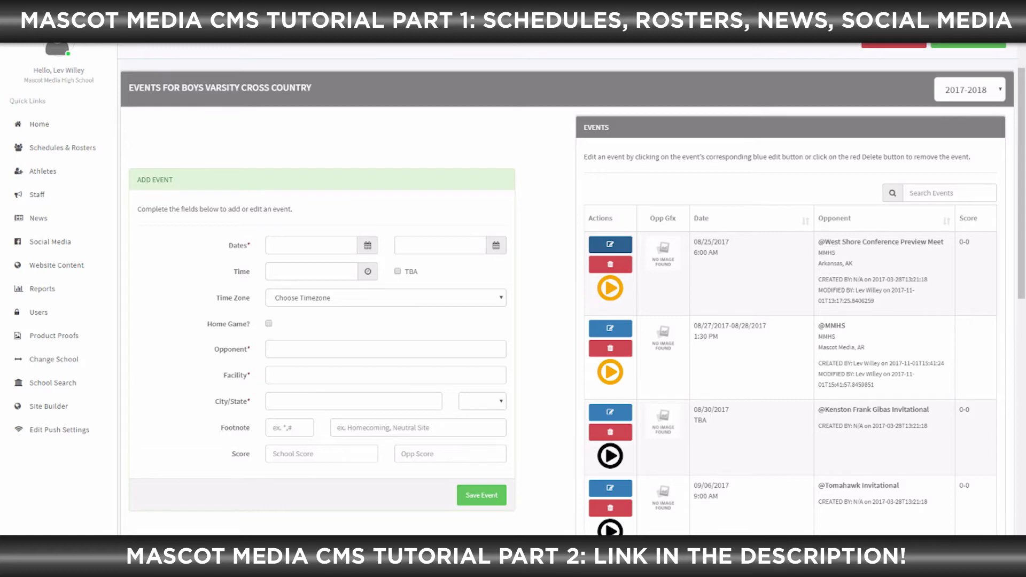
Give the West Shore Conference Preview Meet a 50–49 score and save it
left_click(610, 245)
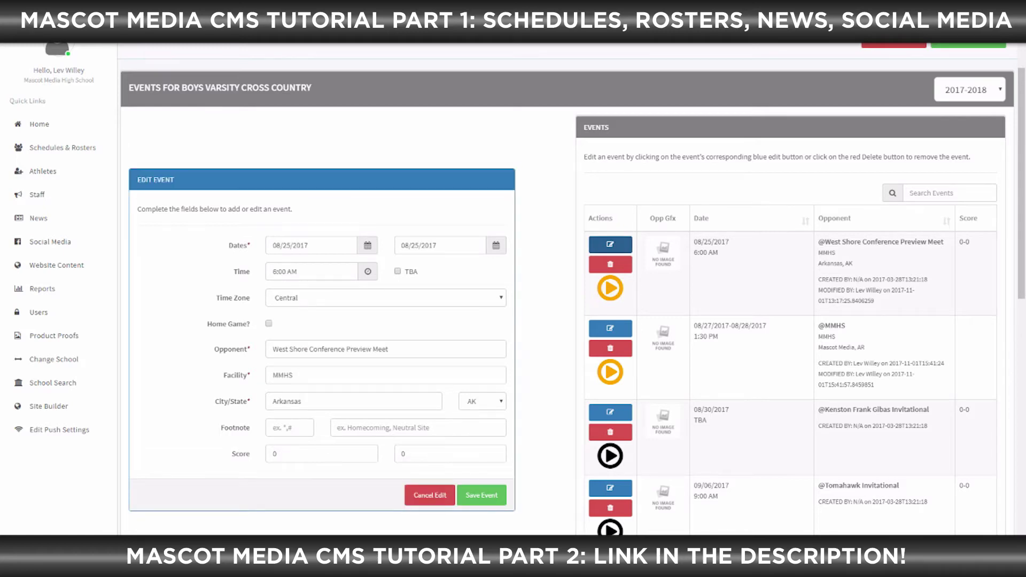
double_click(275, 454)
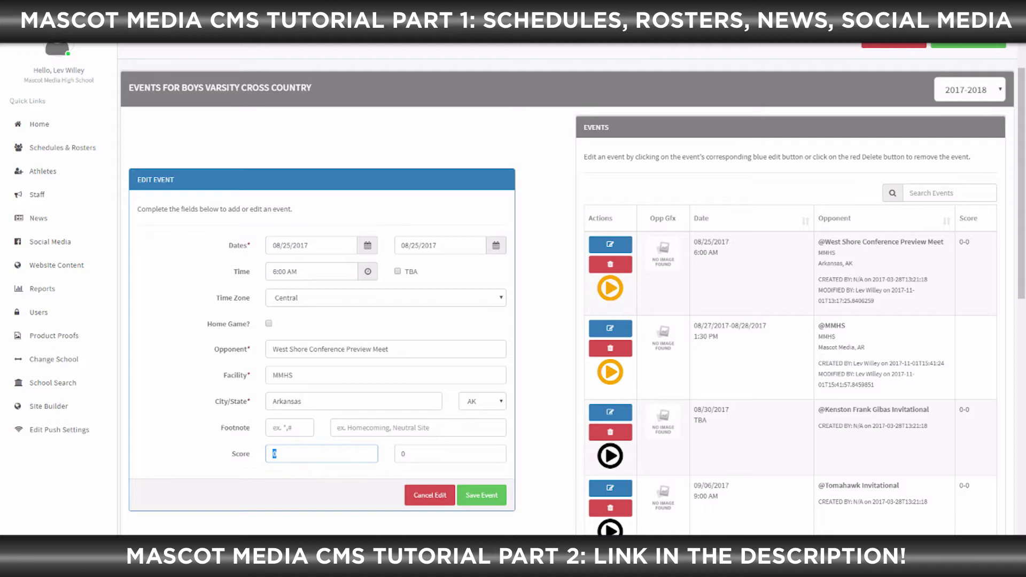
key("BackSpace")
type("50")
key("Tab")
type("49")
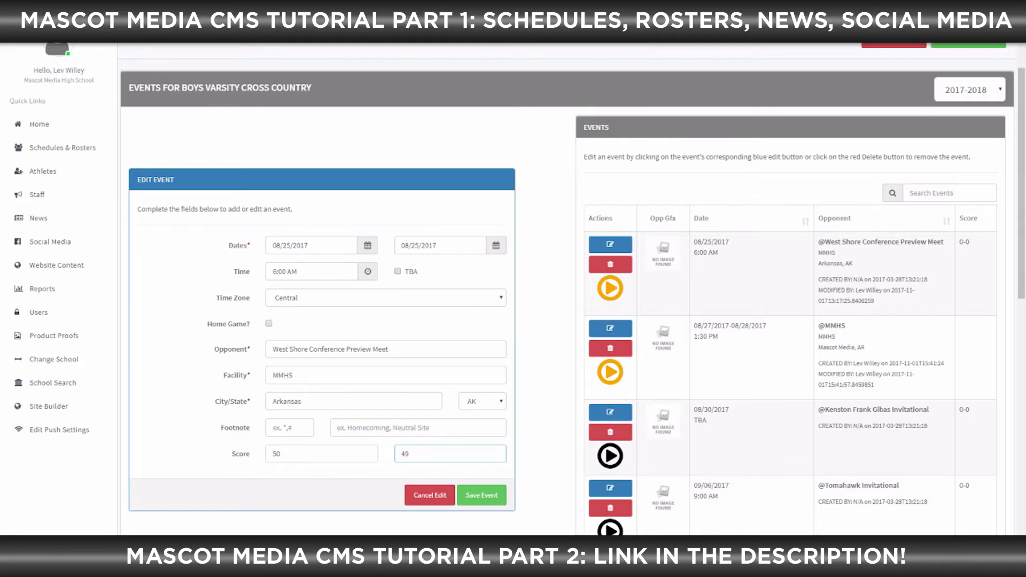
key("Return")
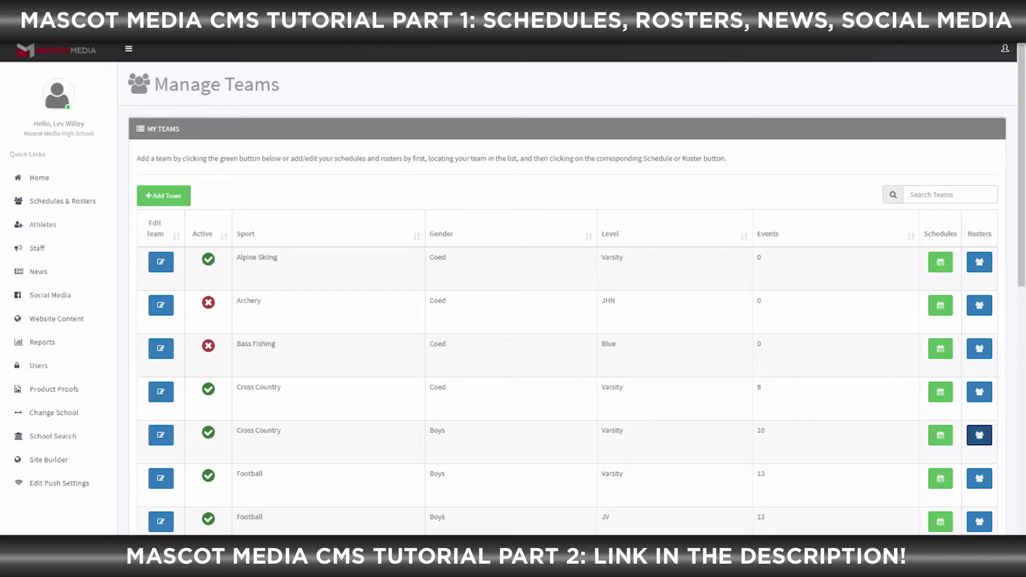
Open the Boys Cross Country roster and begin a new athlete at the first-name field
left_click(979, 435)
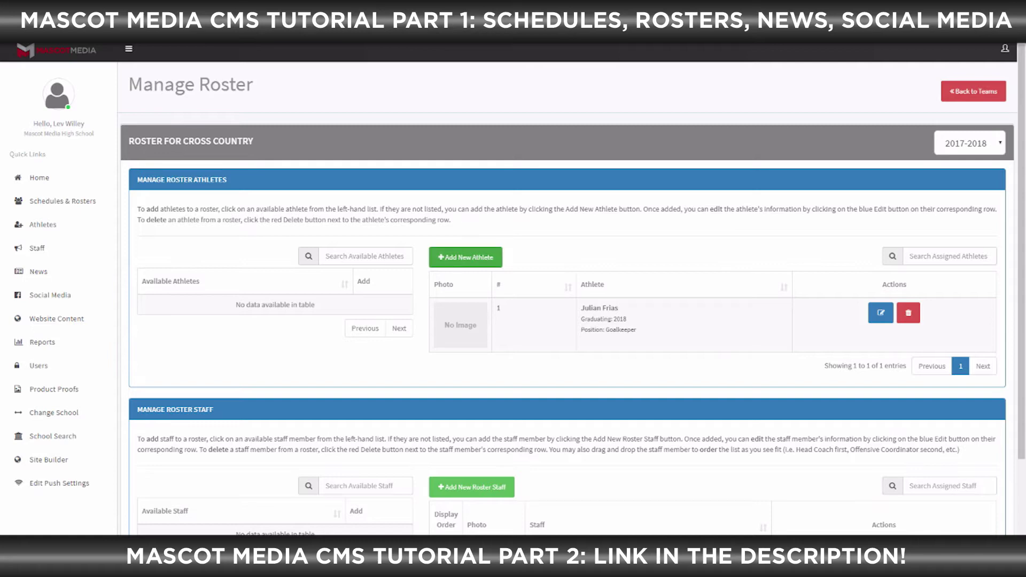
left_click(466, 257)
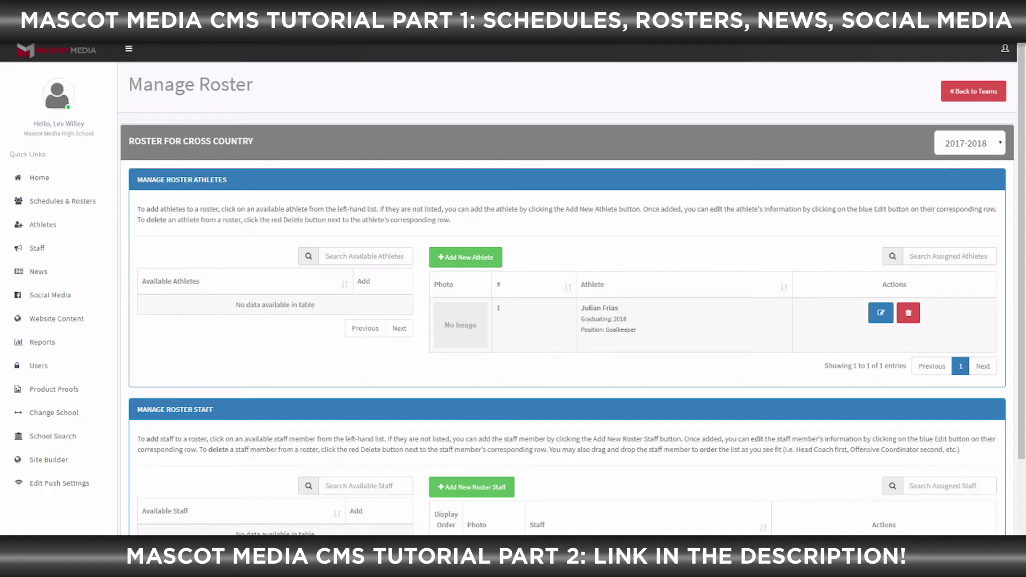
left_click(534, 194)
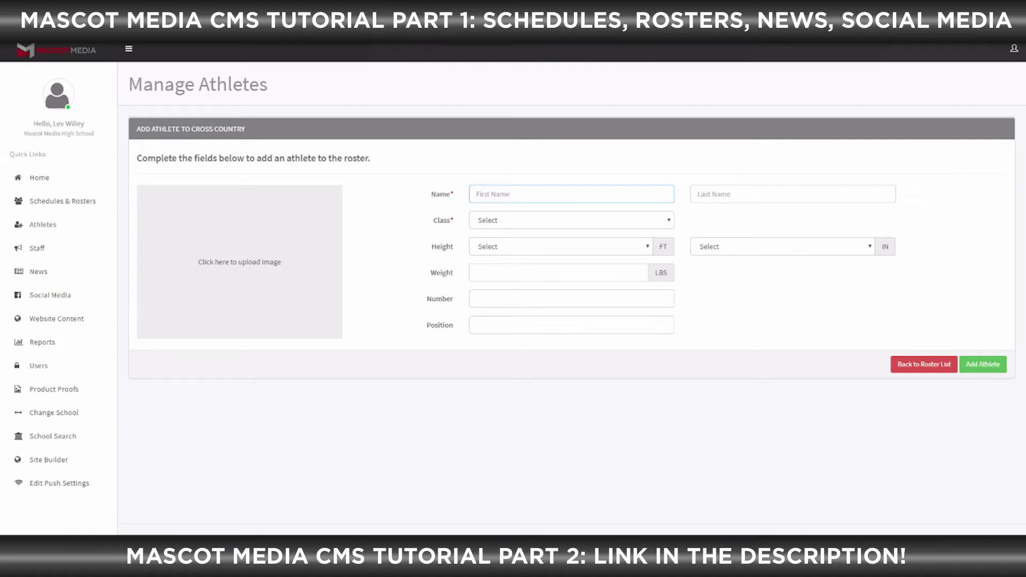
Enter the athlete's first and last name, fixing a typo in the last name
left_click(571, 220)
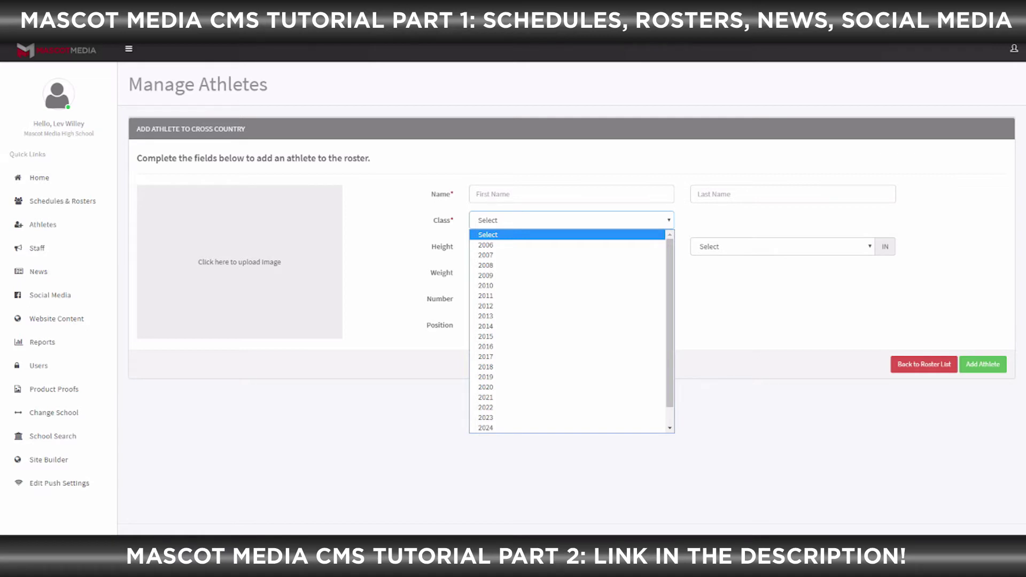
key("Escape")
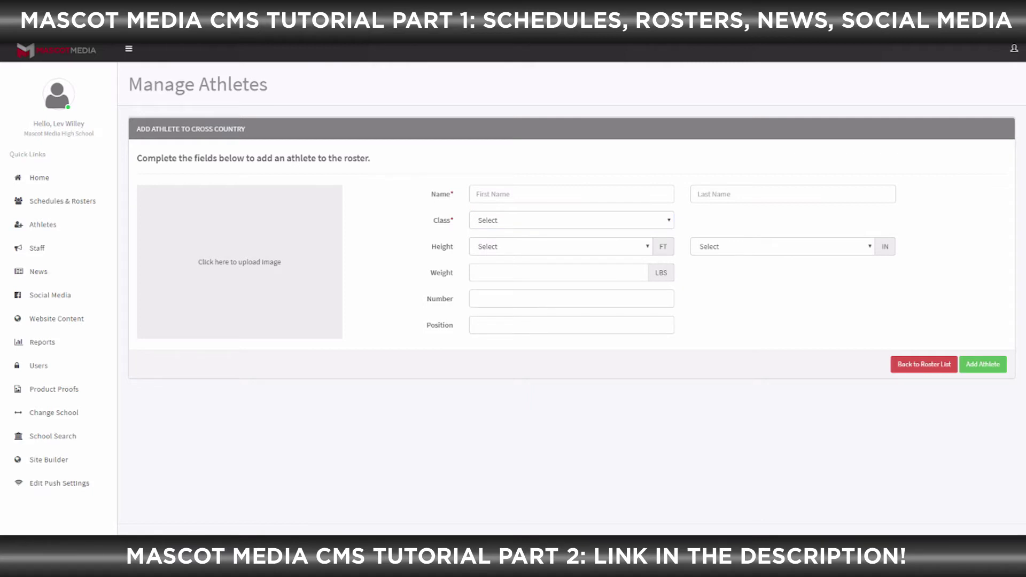
left_click(535, 194)
key("Tab")
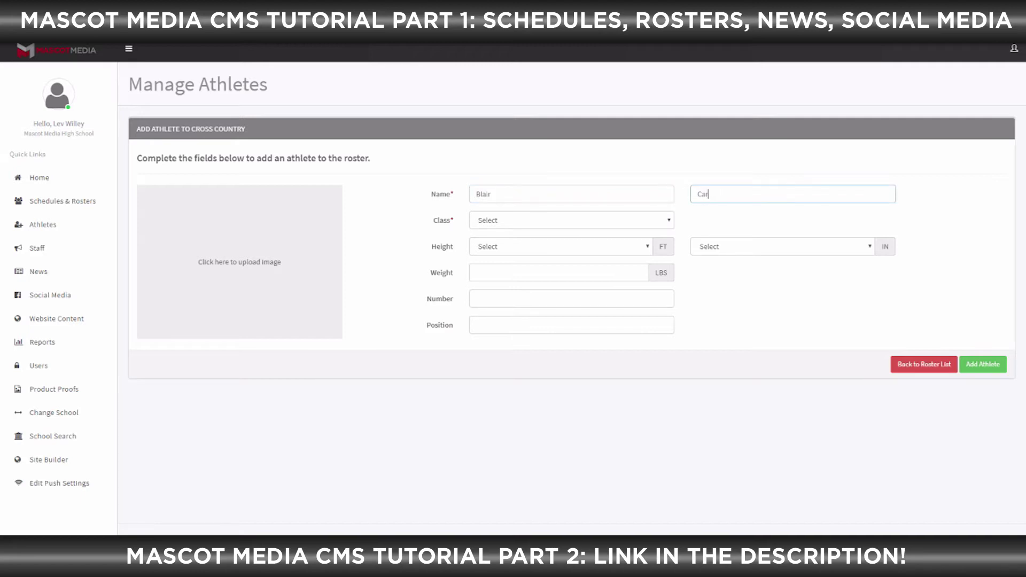
Set the athlete's class to 2020 and open the file picker for the photo
key("Tab")
key("Down")
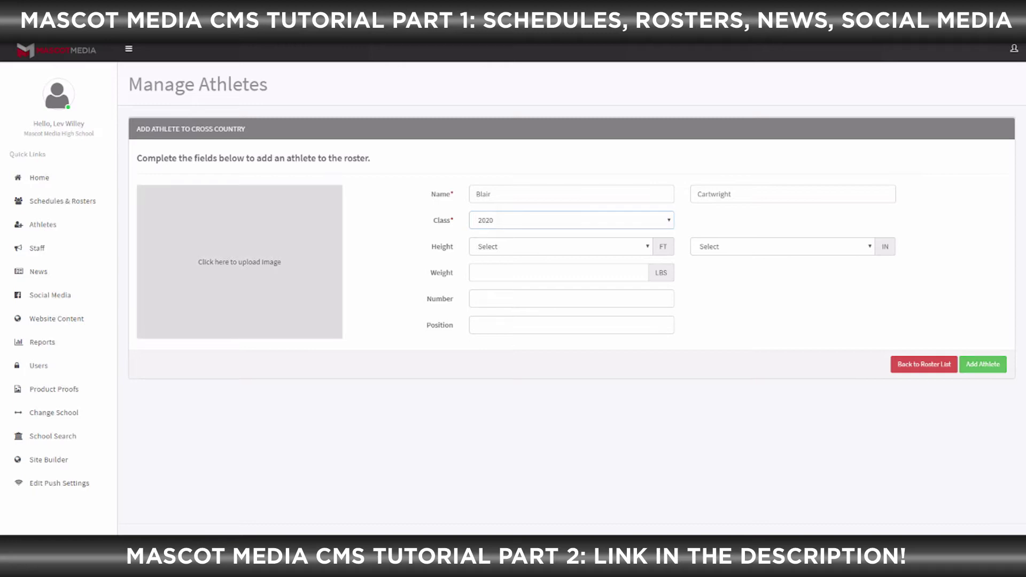
left_click(239, 262)
left_click(476, 271)
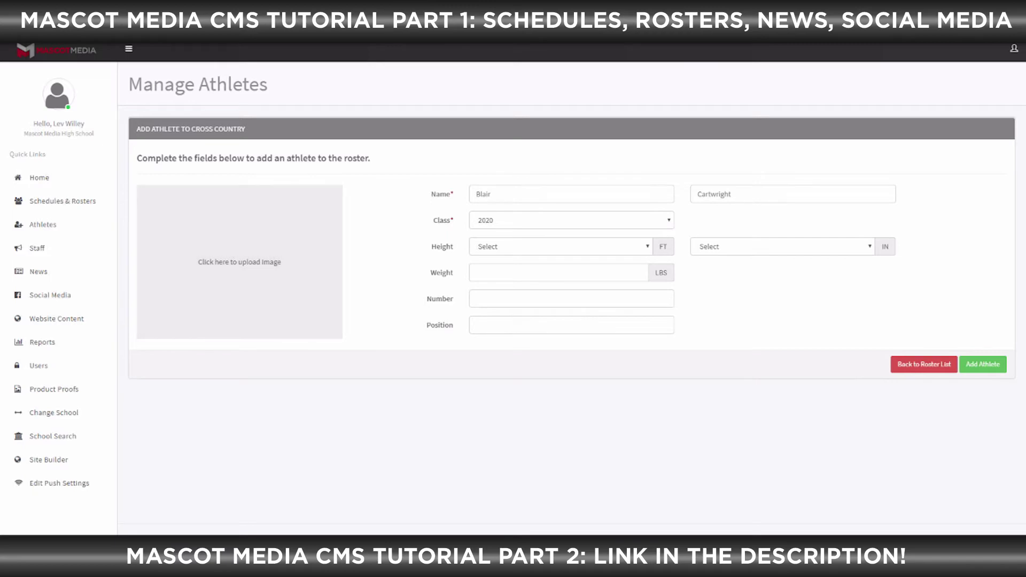
left_click(240, 262)
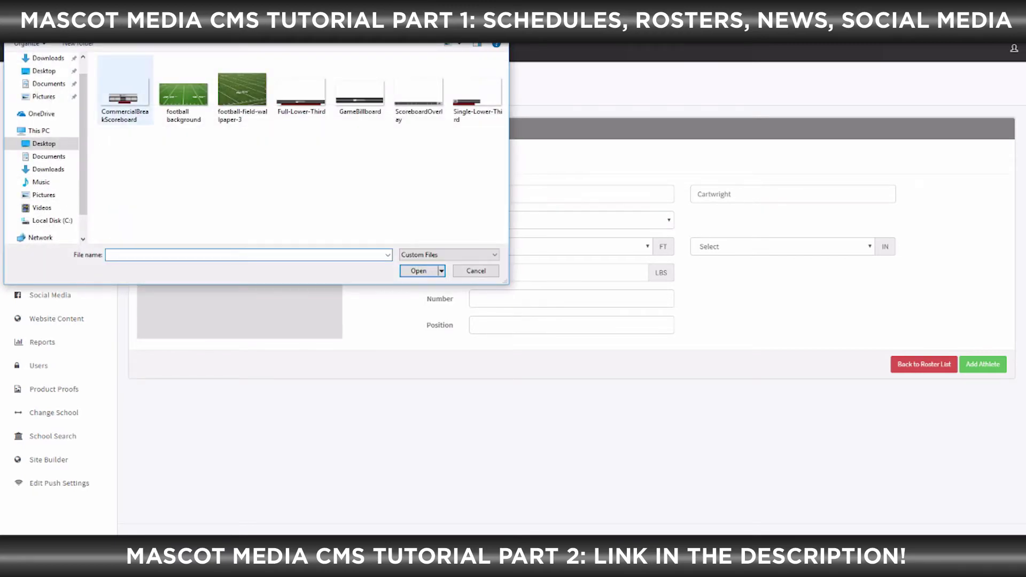
Use Single-Lower-Third as the athlete photo, cropped left to include the logo
double_click(477, 93)
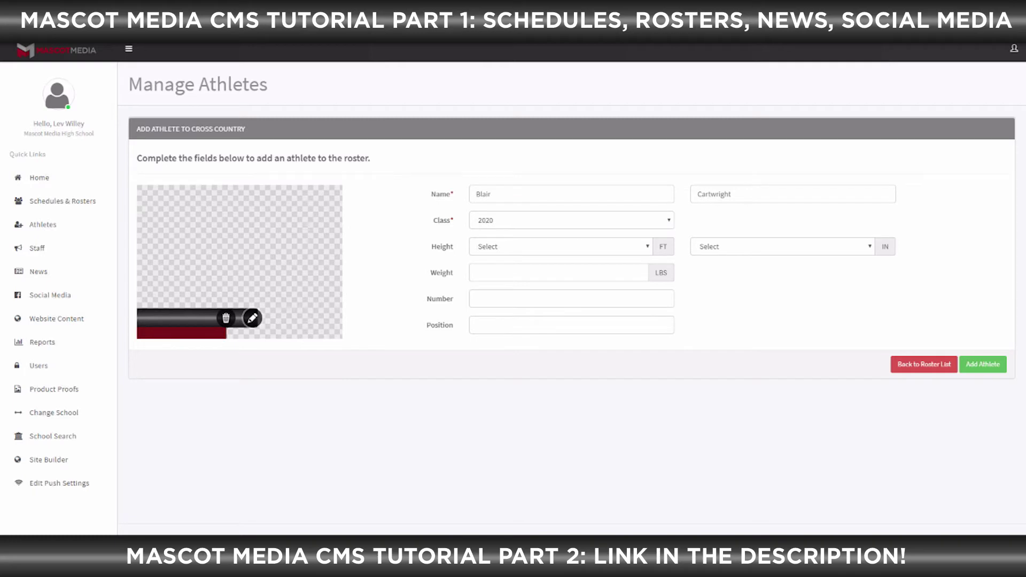
left_click(252, 318)
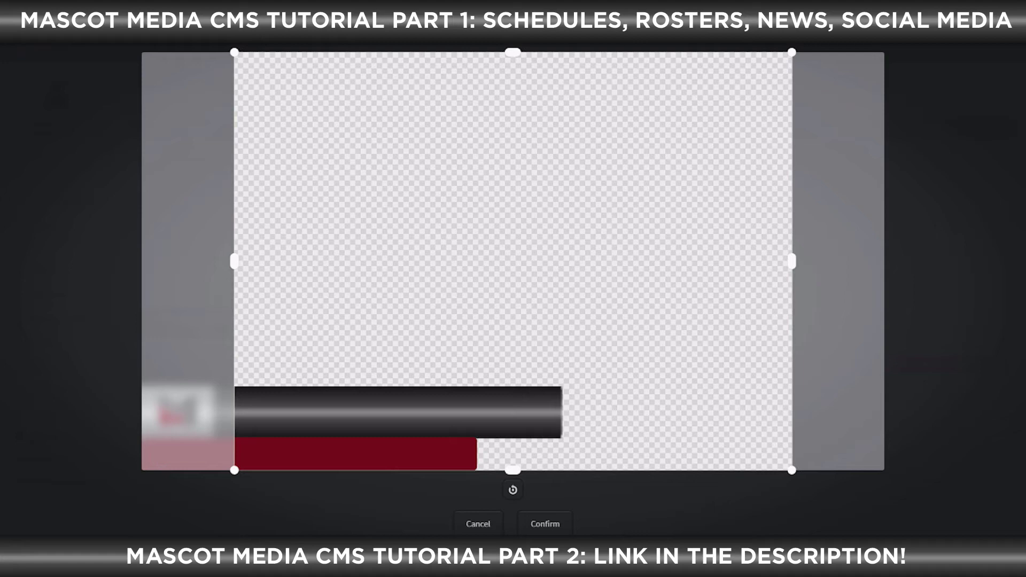
left_click_drag(513, 261, 420, 261)
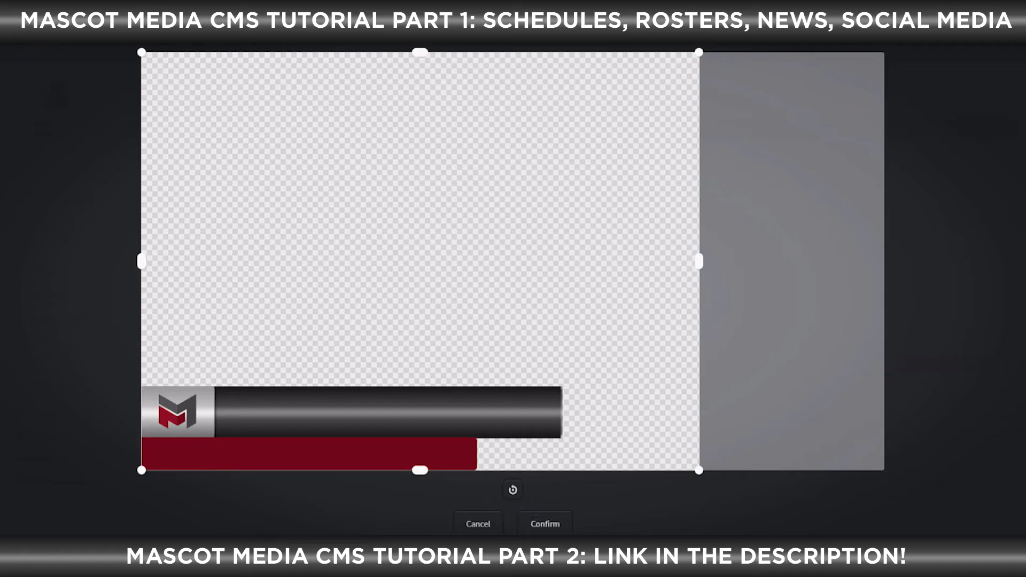
left_click(544, 524)
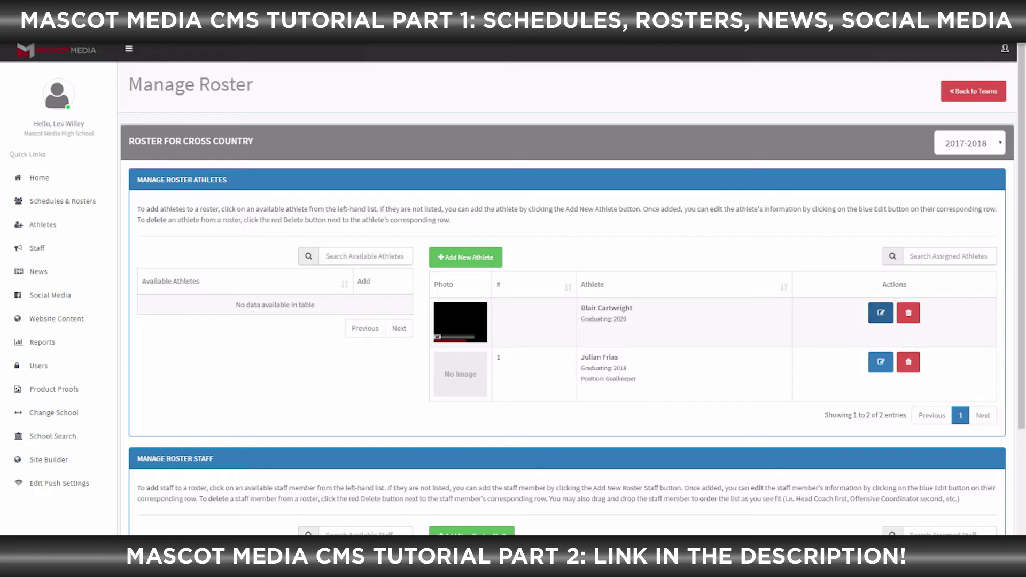
Change the athlete's class to 2022 and height to 7 ft 10 in
left_click(880, 313)
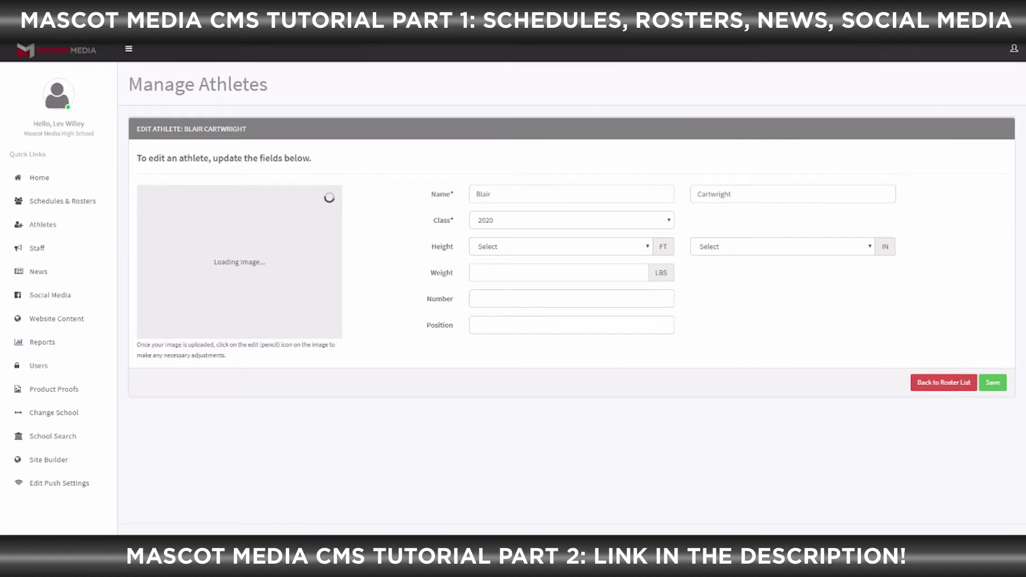
left_click(571, 220)
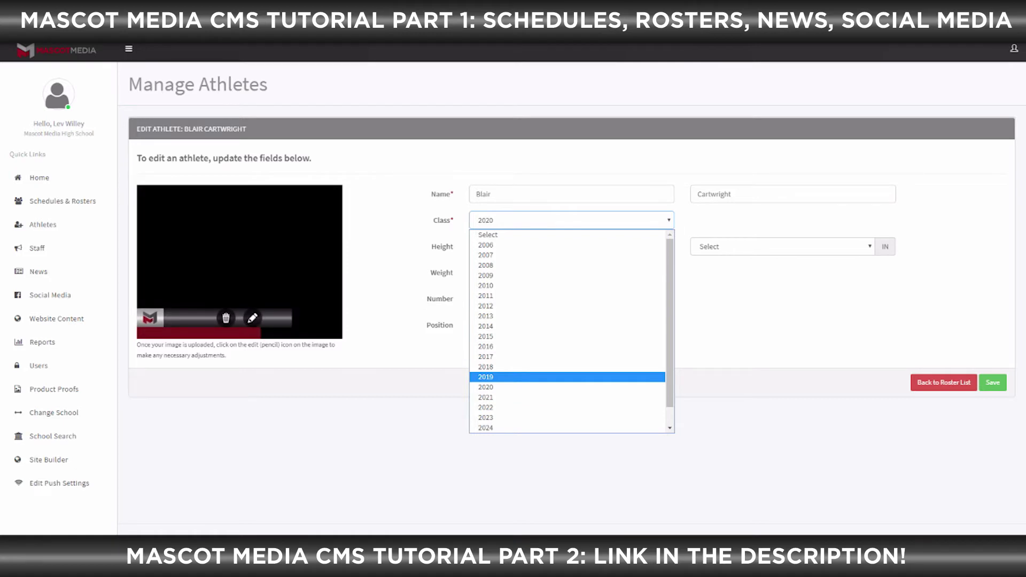
left_click(566, 408)
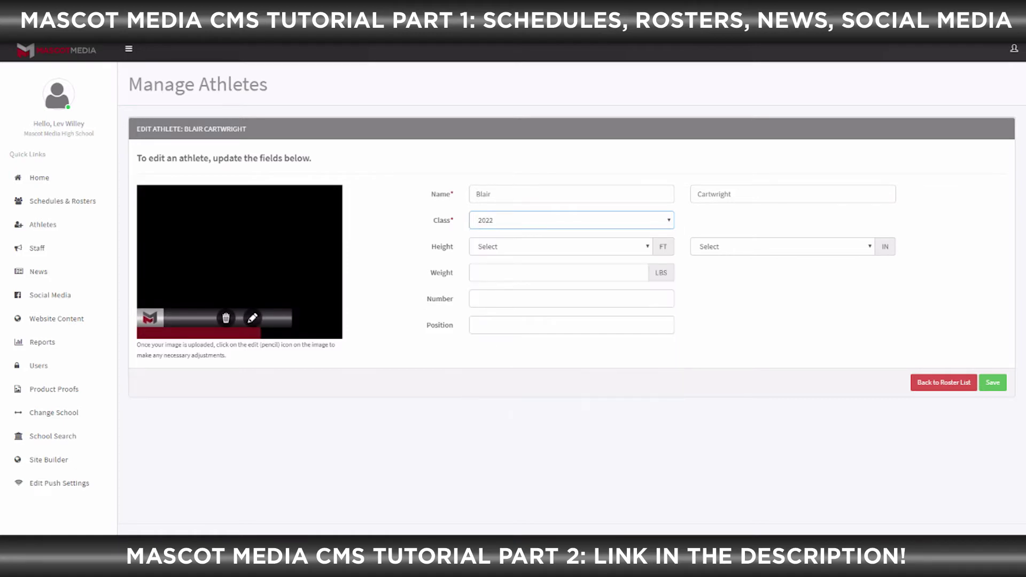
left_click(566, 246)
left_click(566, 302)
left_click(782, 246)
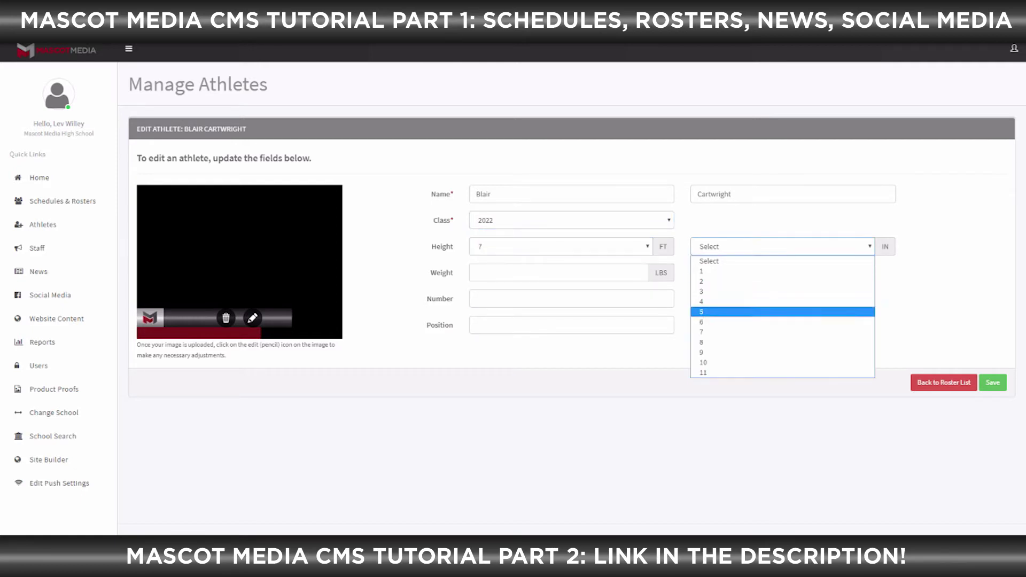
left_click(782, 362)
Set weight 150, number 2 and position RB, then save the athlete
left_click(559, 272)
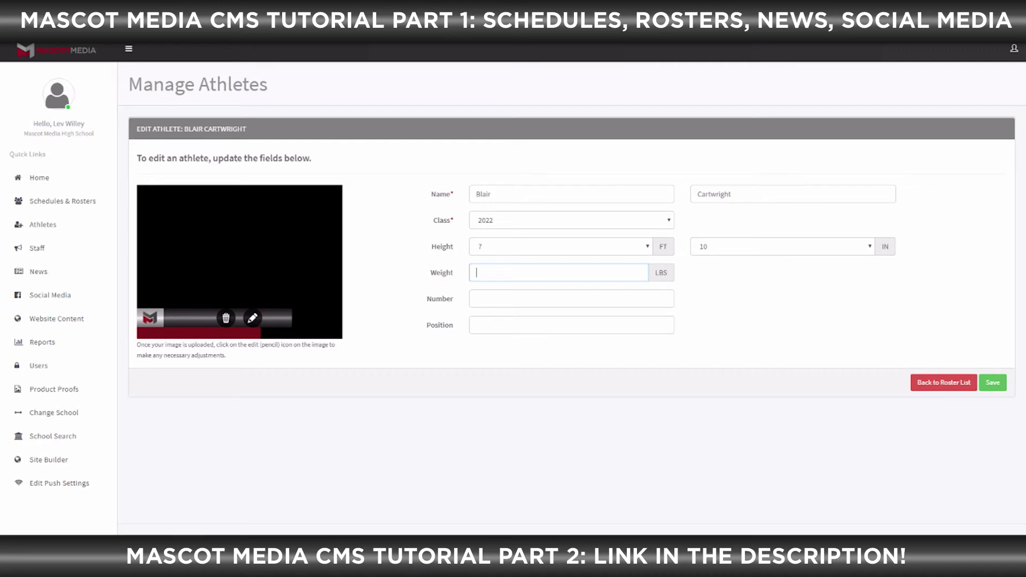
type("150")
key("Tab")
type("2")
key("Tab")
type("RB")
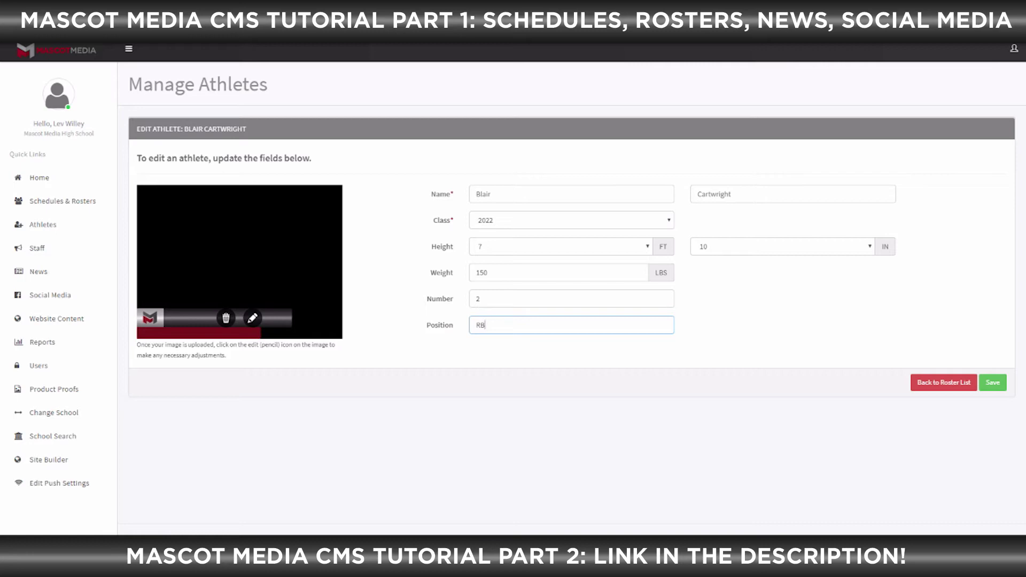
left_click(992, 383)
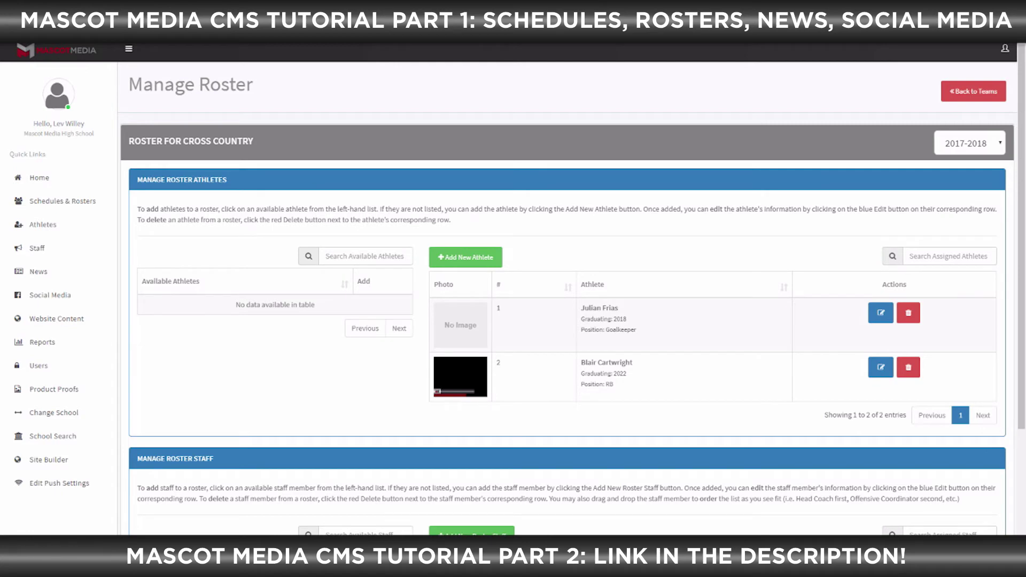
scroll(566, 288, "down", 3)
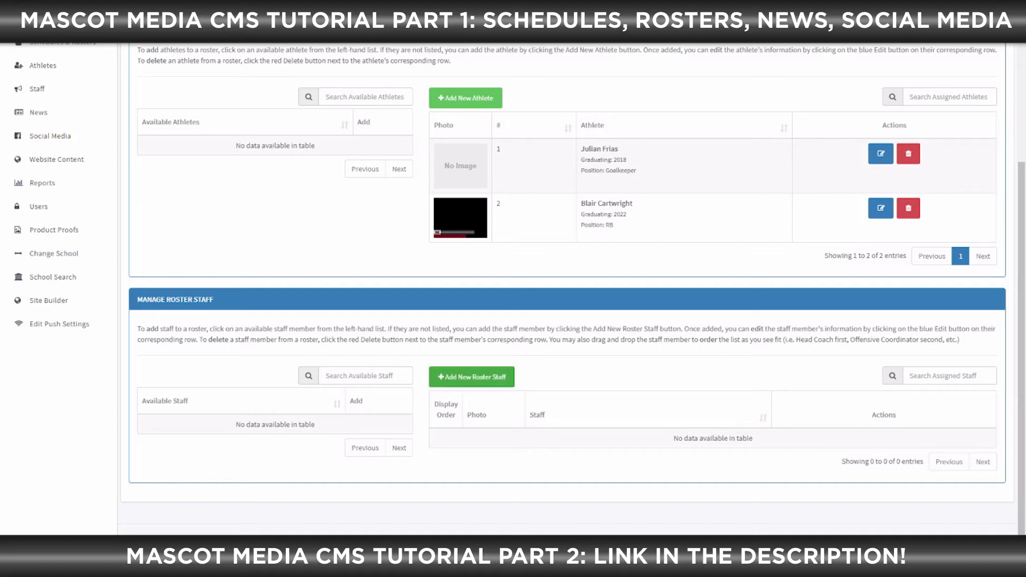
Try adding a roster staff member with empty fields, then go back to the Cross Country roster
left_click(471, 376)
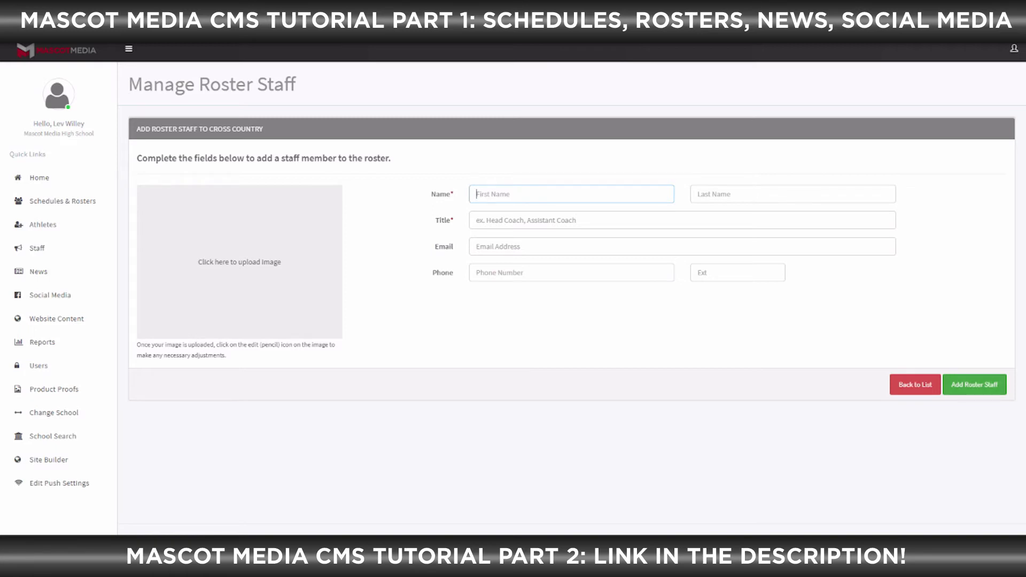
left_click(974, 385)
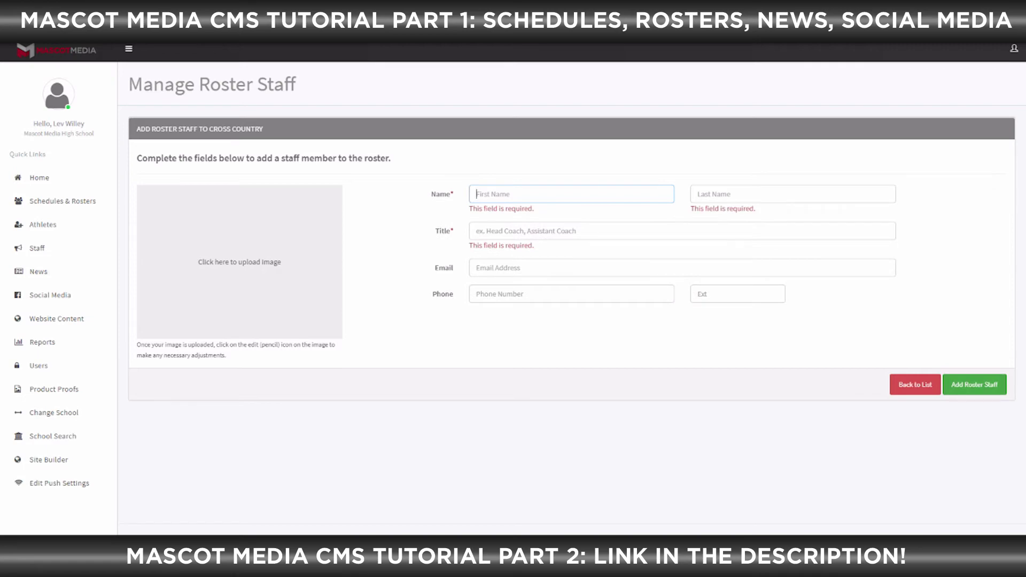
left_click(915, 384)
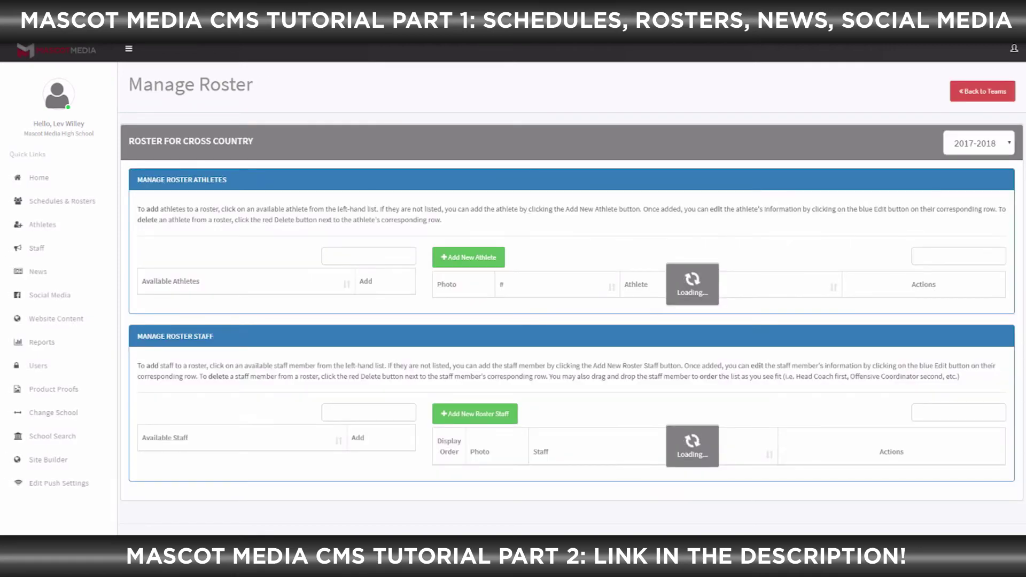
scroll(571, 289, "down", 3)
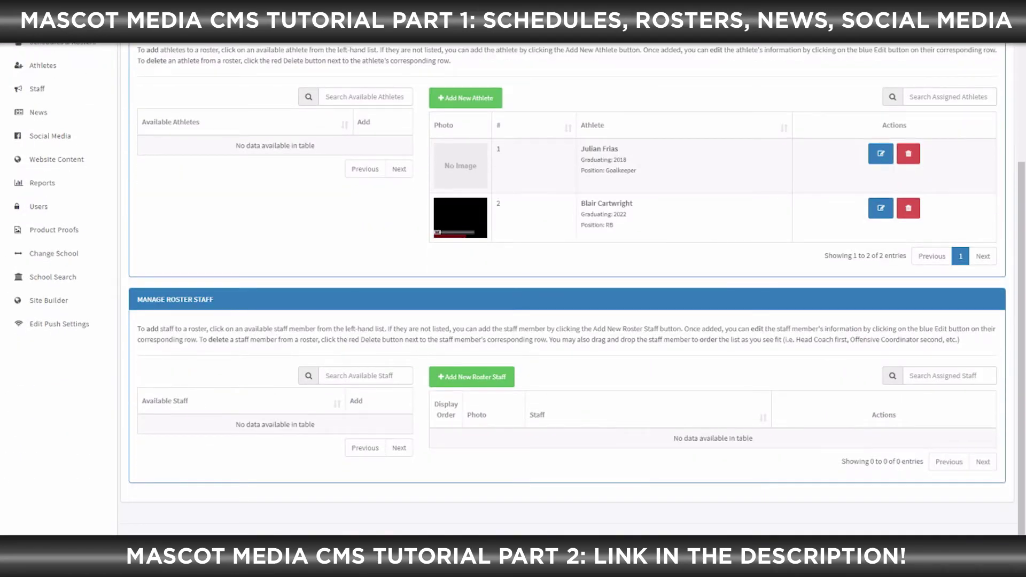
scroll(572, 288, "up", 3)
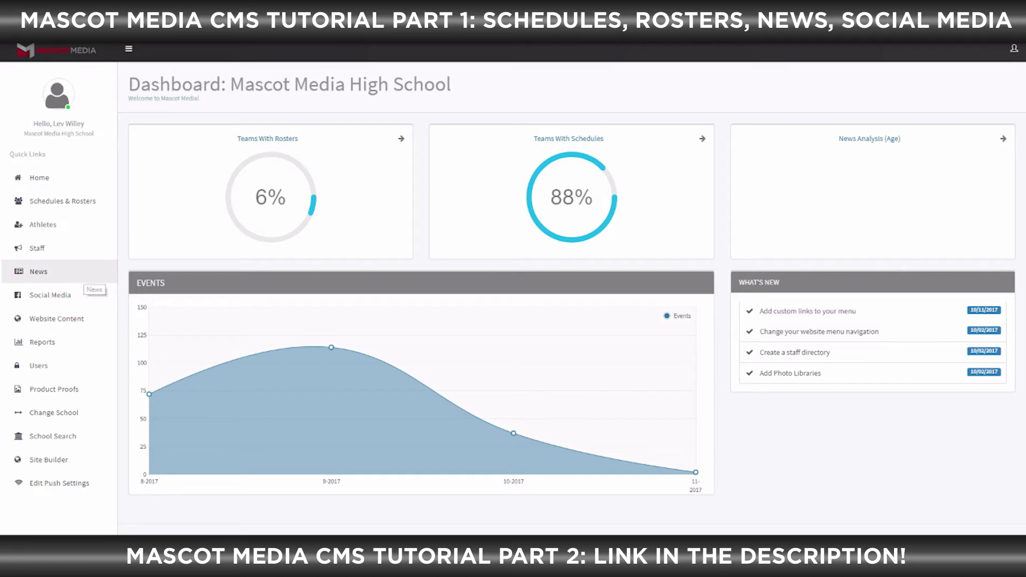
Go to Manage News, start a new article, and scroll through the Create News Article form
left_click(75, 274)
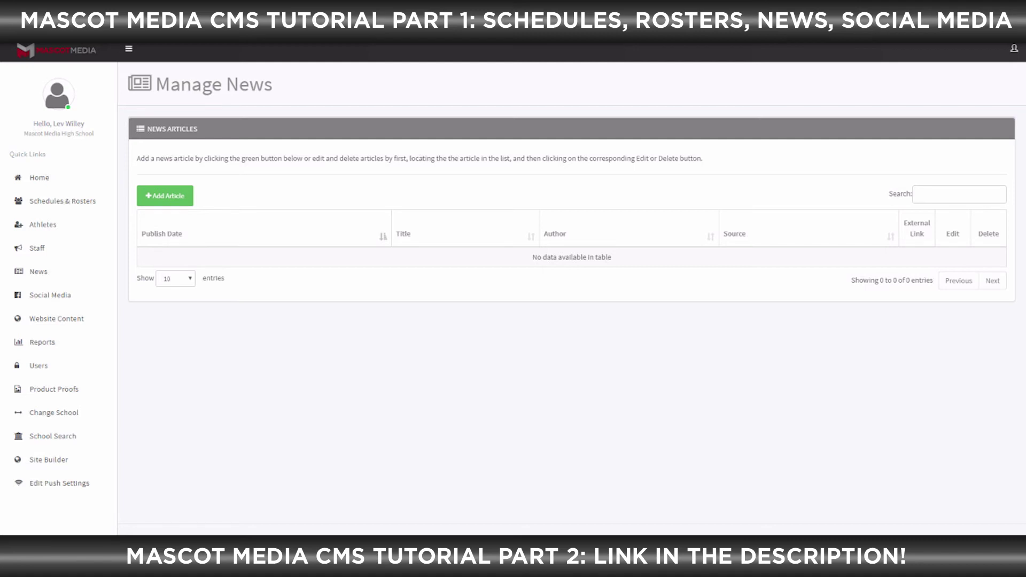
left_click(164, 195)
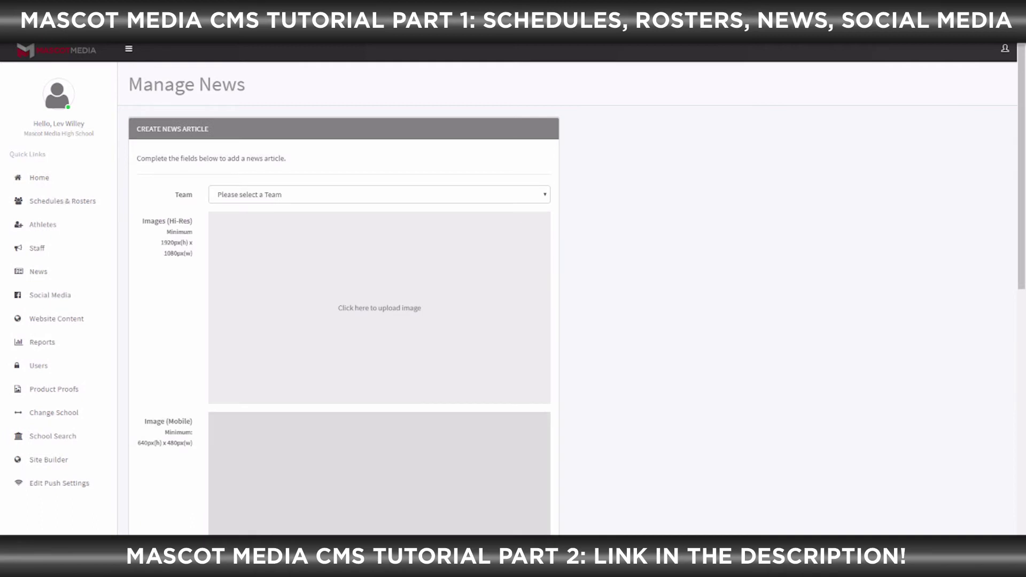
scroll(512, 287, "down", 1)
scroll(513, 287, "down", 1)
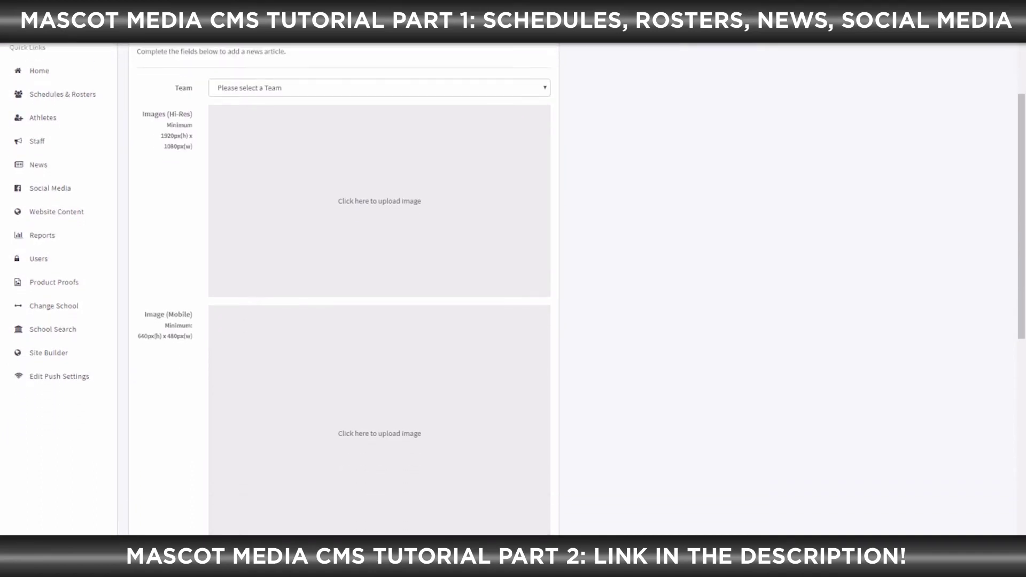
scroll(513, 287, "down", 1)
scroll(513, 287, "down", 2)
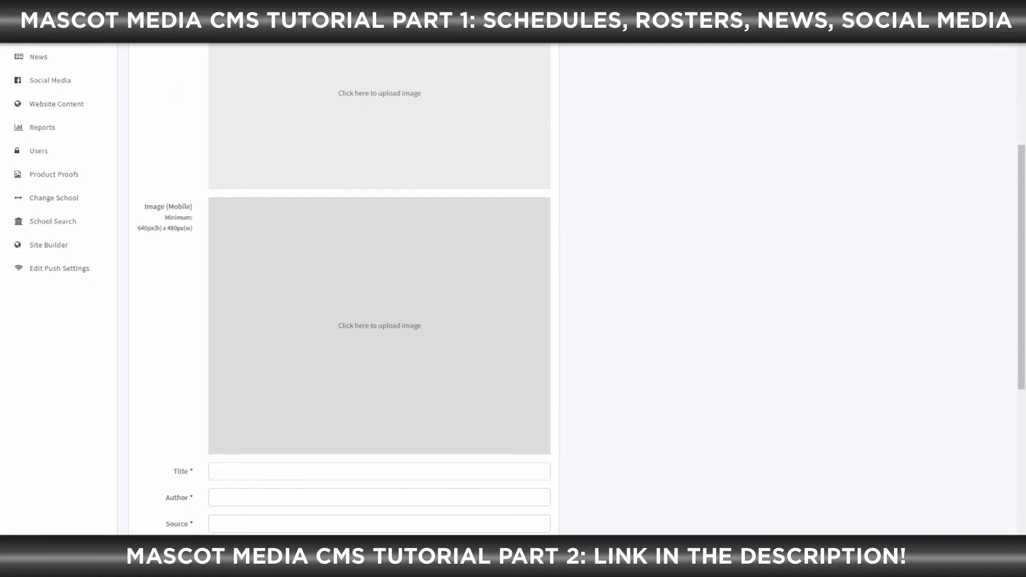
scroll(513, 287, "down", 2)
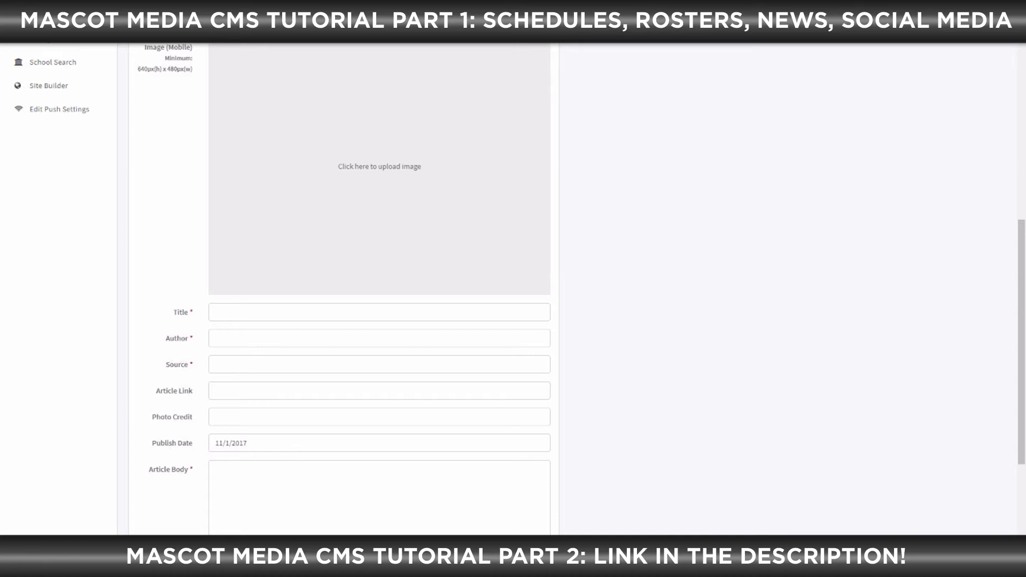
scroll(380, 289, "up", 7)
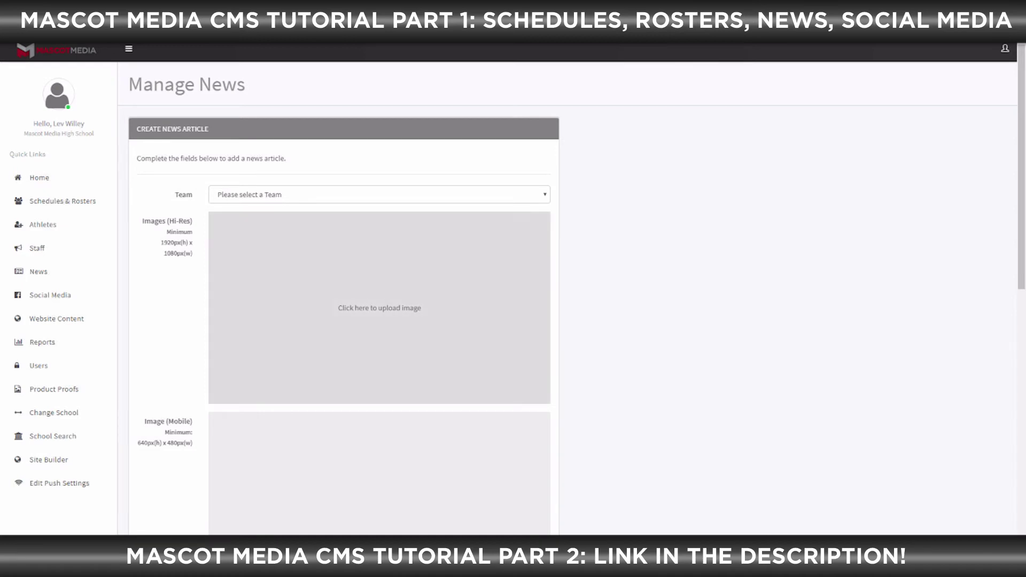
Set the article's Team to Archery-JHN(Coed) and begin choosing the hi-res image file
left_click(379, 195)
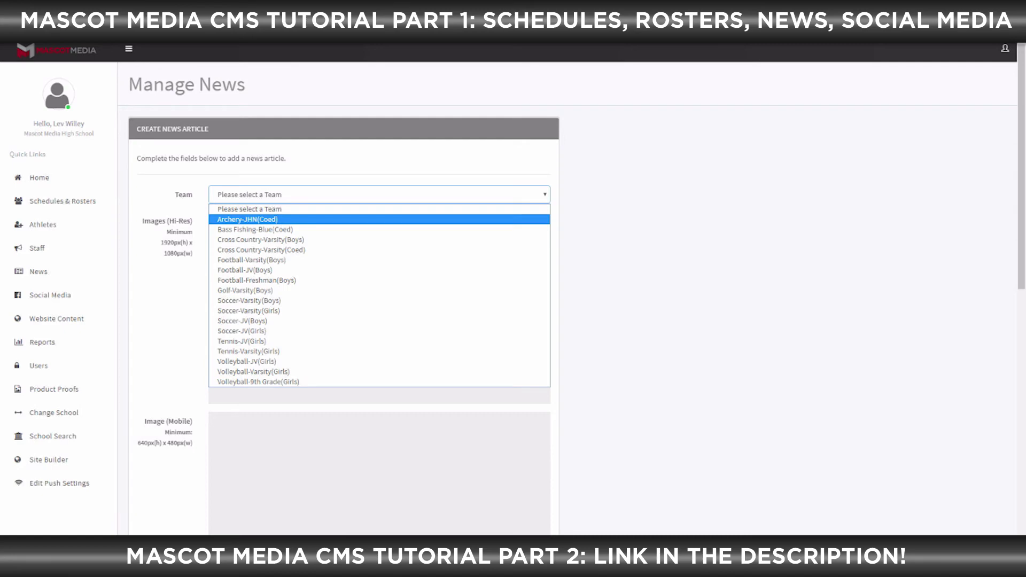
left_click(320, 220)
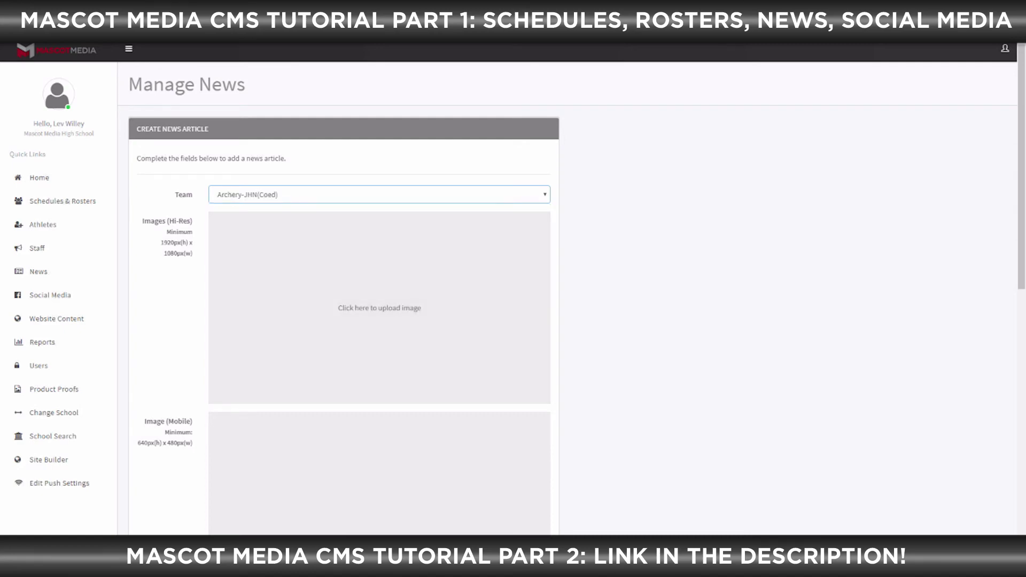
scroll(379, 320, "down", 2)
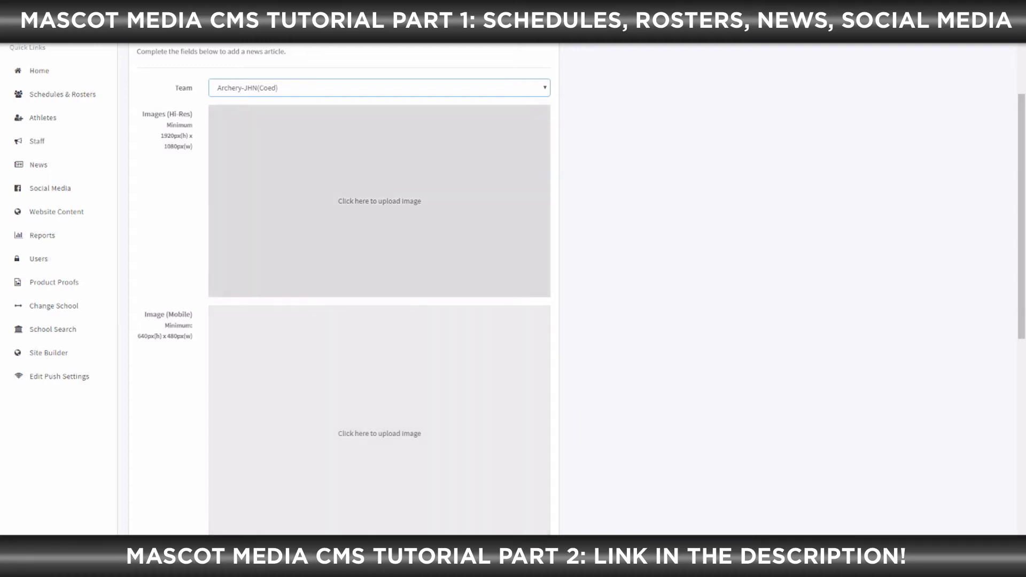
left_click(379, 201)
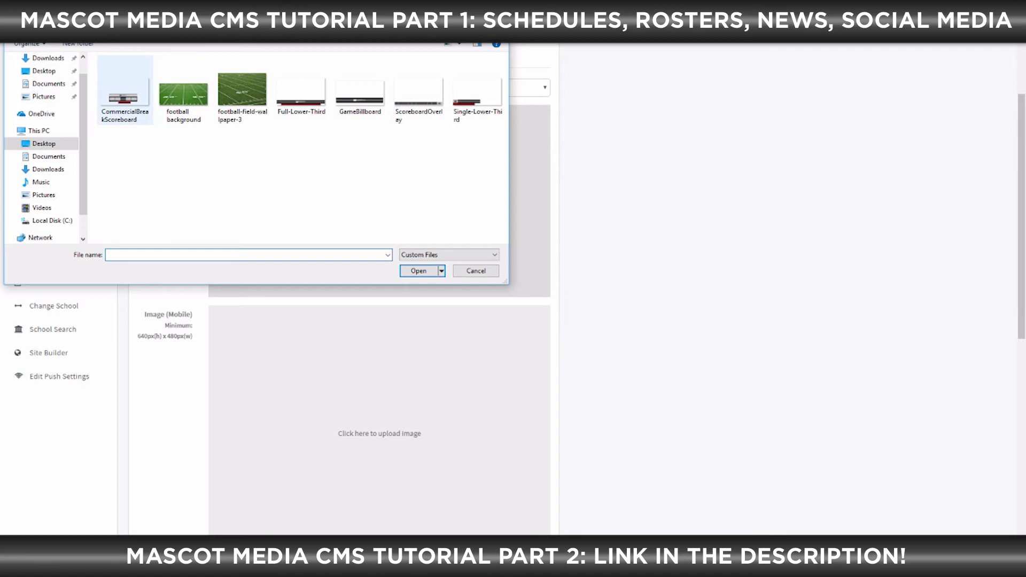
Upload CommercialBreakScoreboard as the hi-res image, remove it, then try a logo from 2017 Opponent Logos
double_click(124, 92)
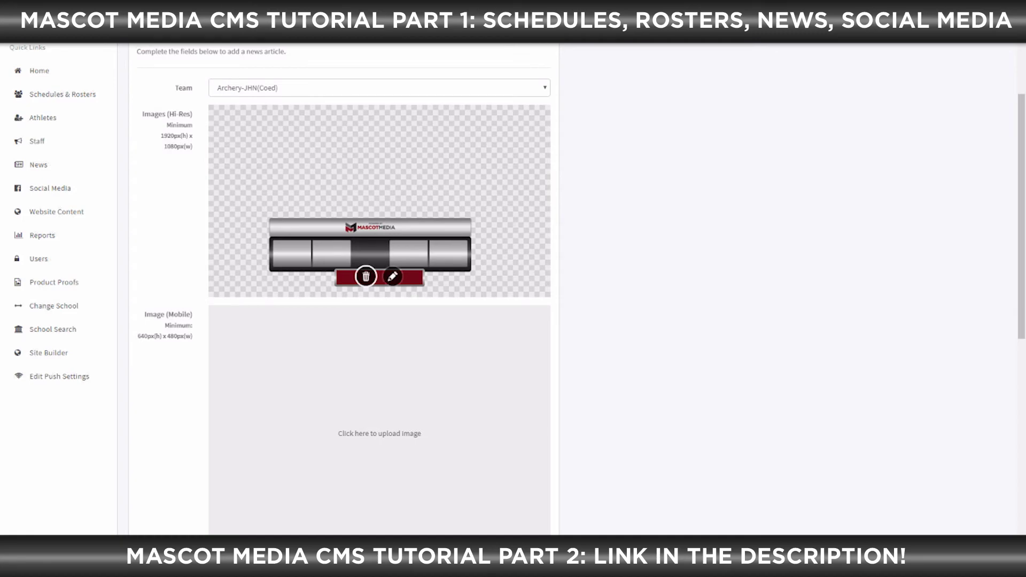
left_click(366, 276)
left_click(353, 209)
left_click(44, 72)
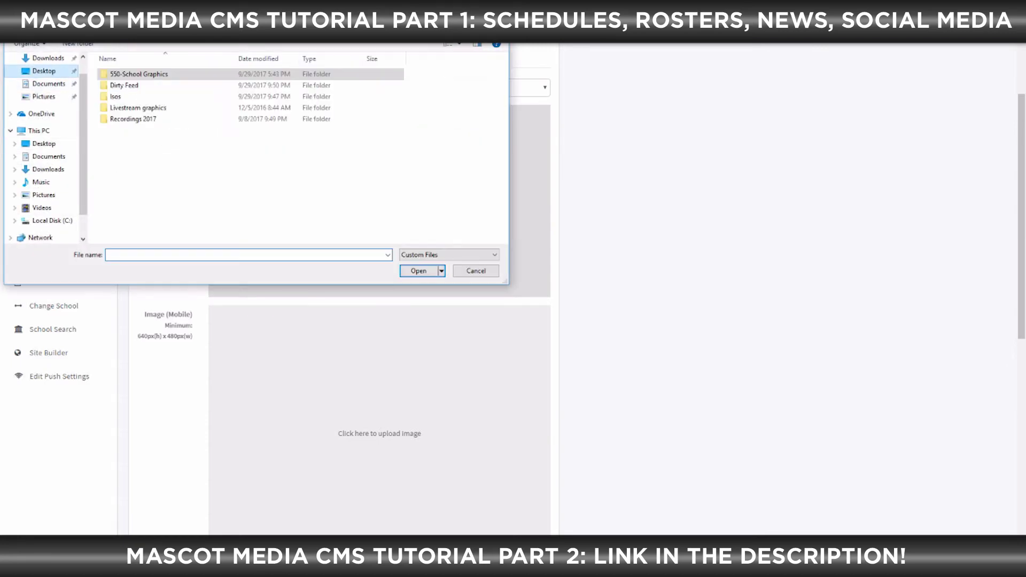
double_click(138, 107)
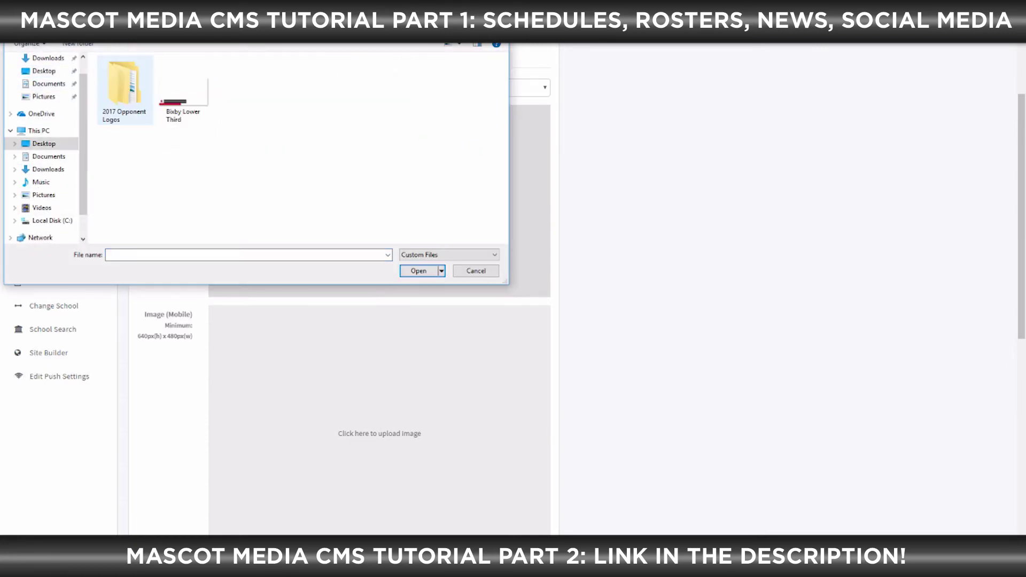
double_click(141, 85)
double_click(125, 87)
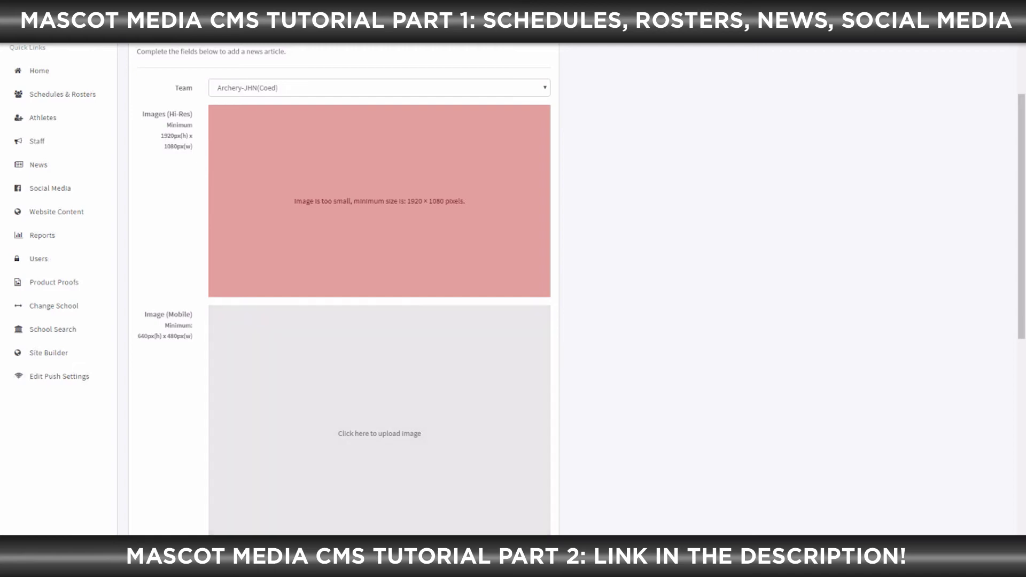
With the opponent logo rejected as too small, pick the scoreboard graphic from the Livestream graphics folder instead
left_click(346, 216)
left_click(44, 70)
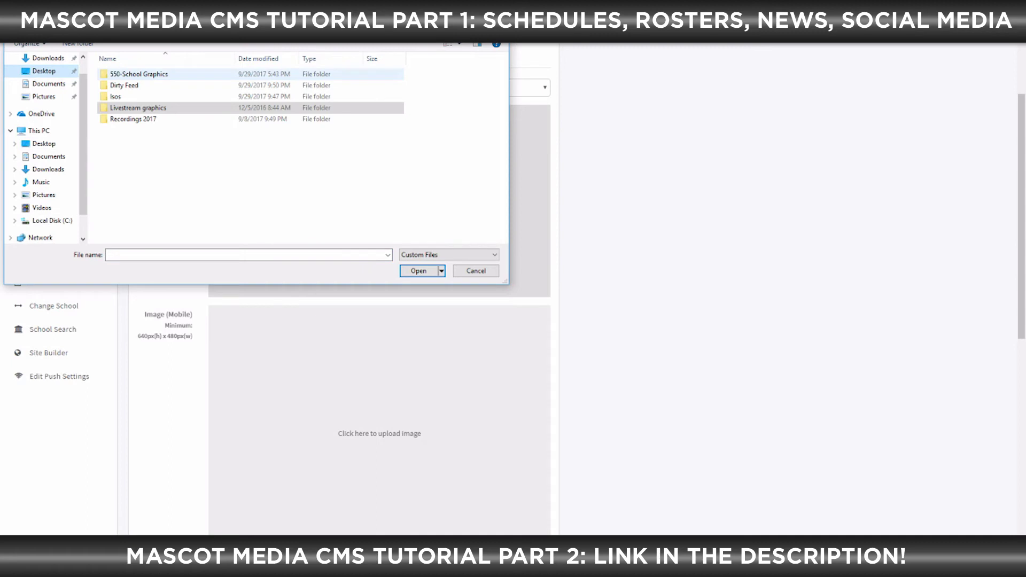
double_click(137, 106)
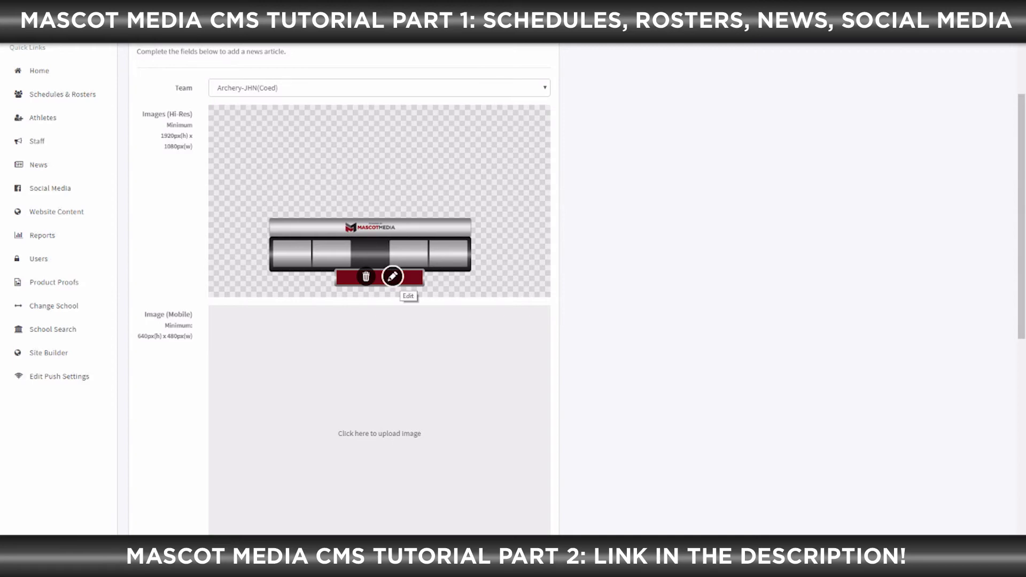
scroll(392, 277, "down", 2)
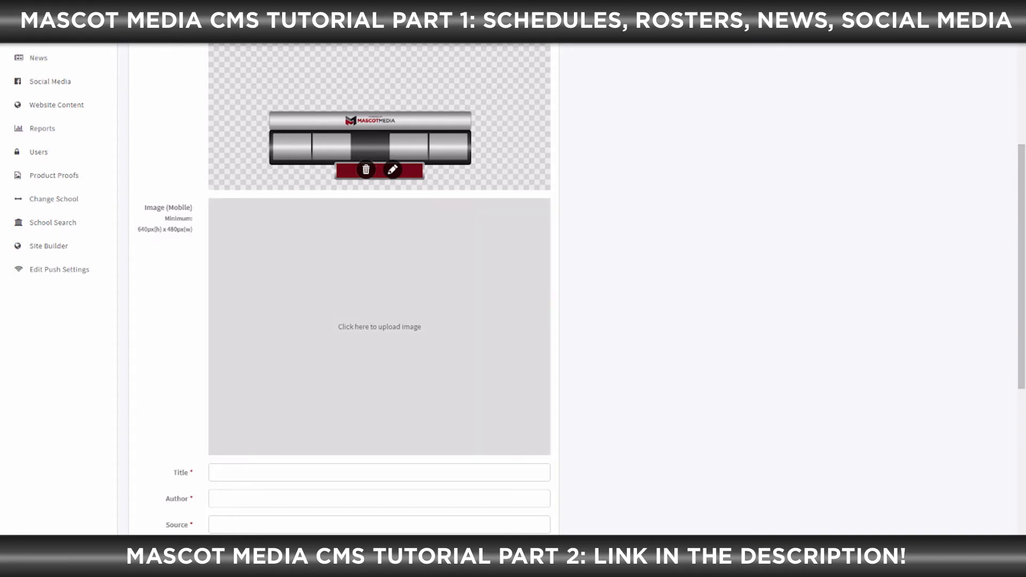
Upload Single-Lower-Third as the mobile image and open its pencil Edit icon to adjust the crop
left_click(380, 326)
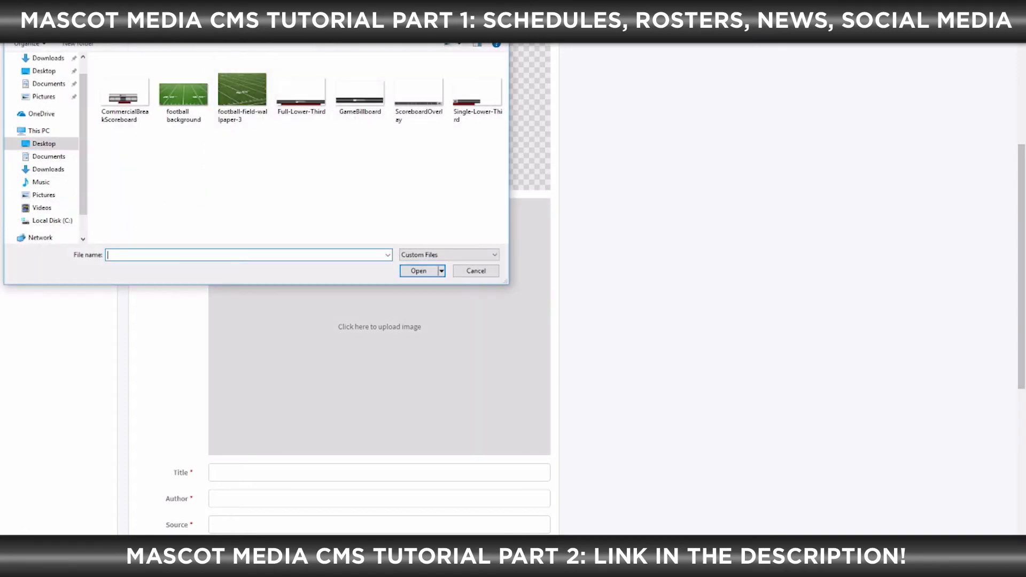
left_click(477, 91)
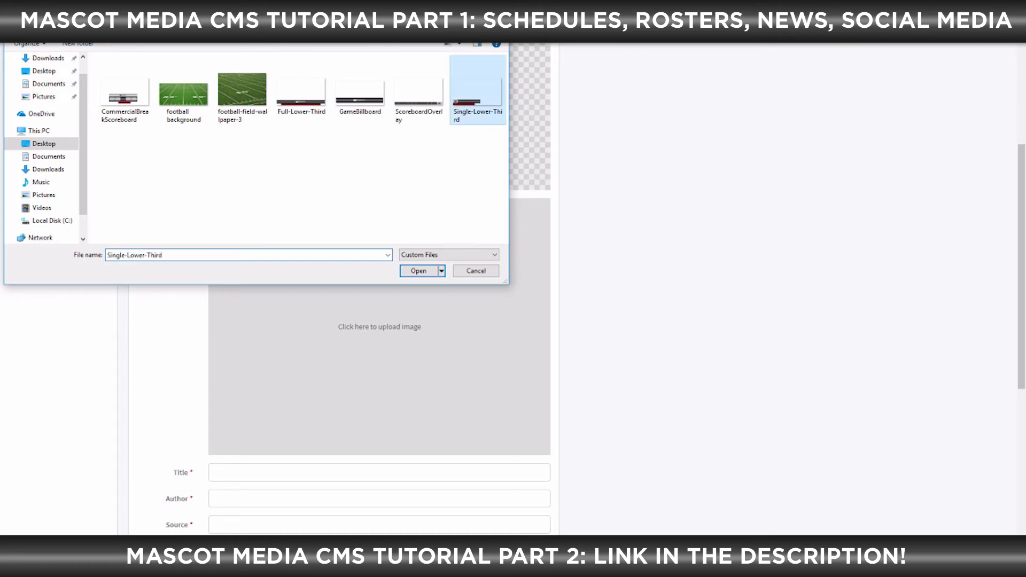
left_click(419, 271)
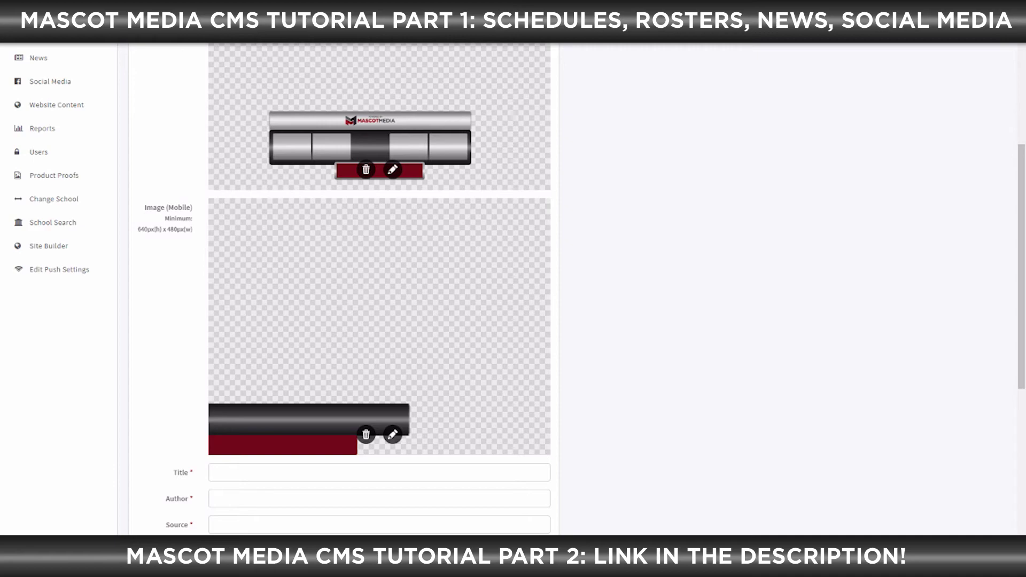
left_click(392, 434)
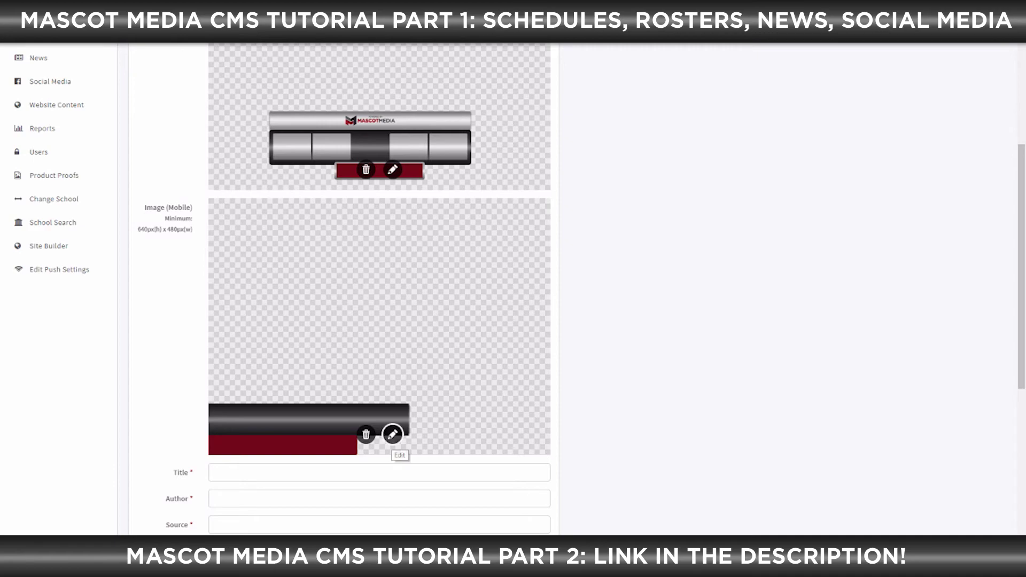
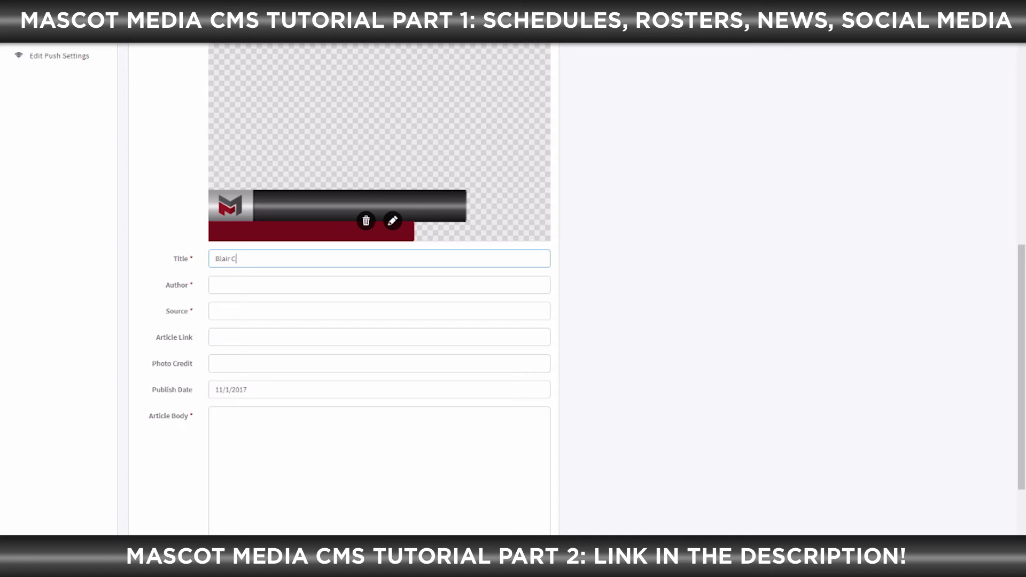
Enter author Mascot Media Employee, source 3rd Party and article link mascotmedia.net
key("Tab")
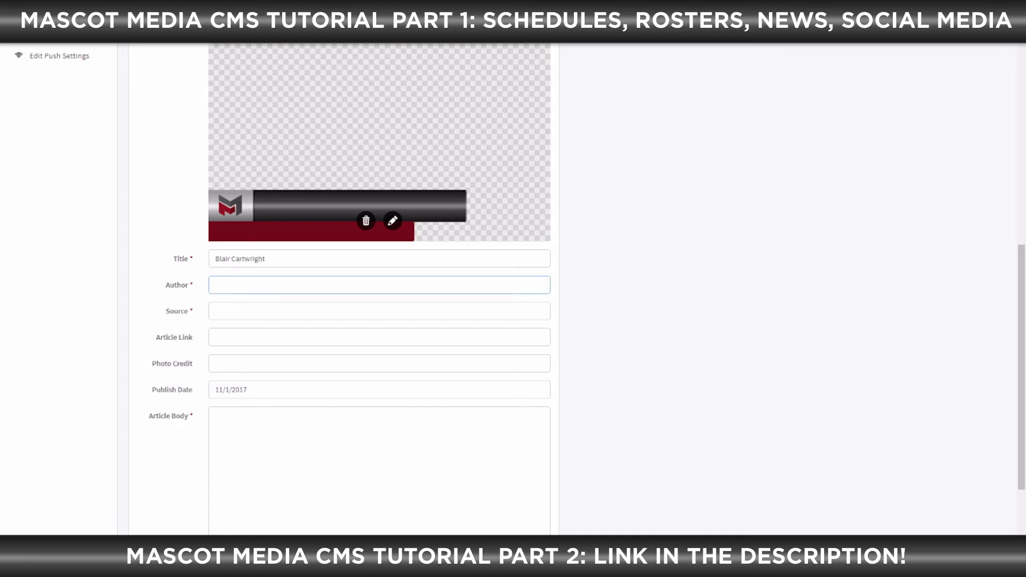
type("Mascot Media Employee")
key("Tab")
type("3rd Party")
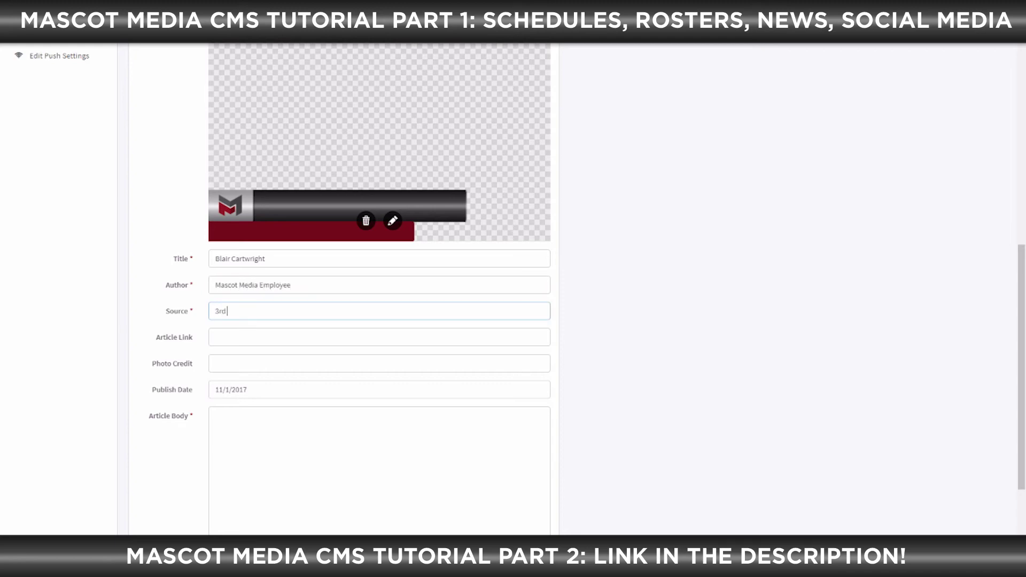
key("Tab")
type("mascotmedia.net")
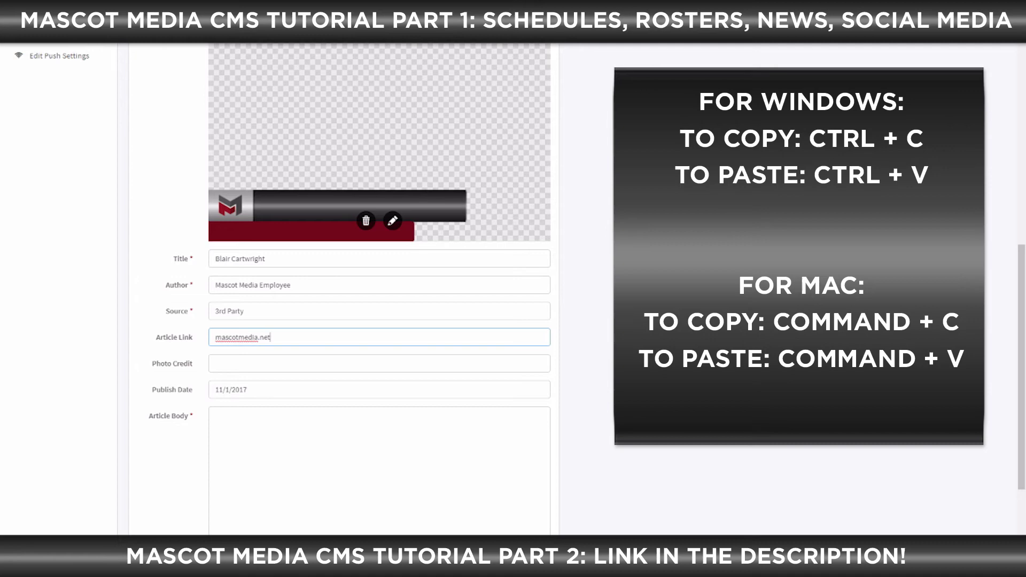
Credit the photo to Mascot Media Team and set the publish date to 11/4/2017
key("Tab")
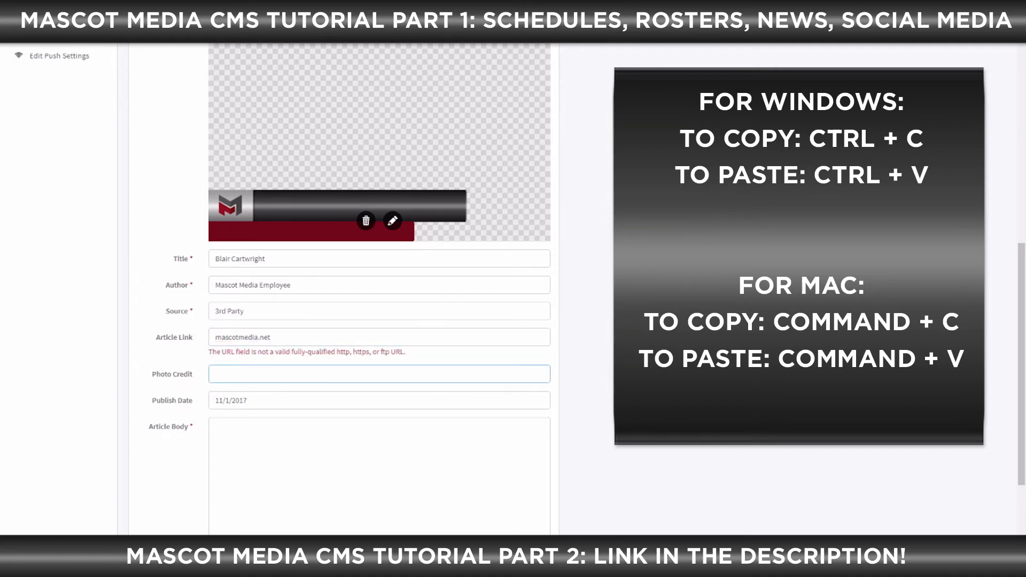
type("Mascot Media Team")
key("Tab")
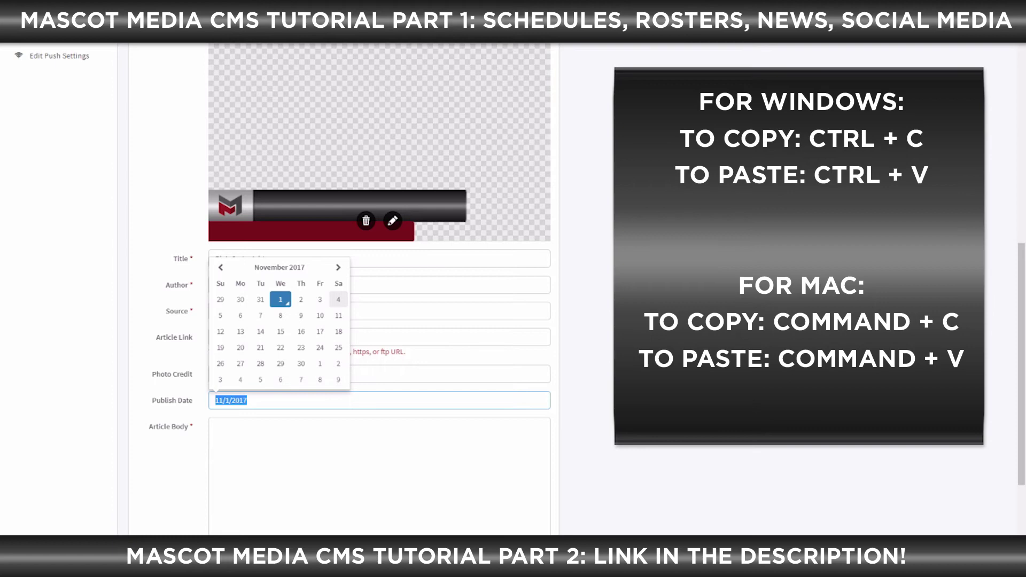
left_click(339, 299)
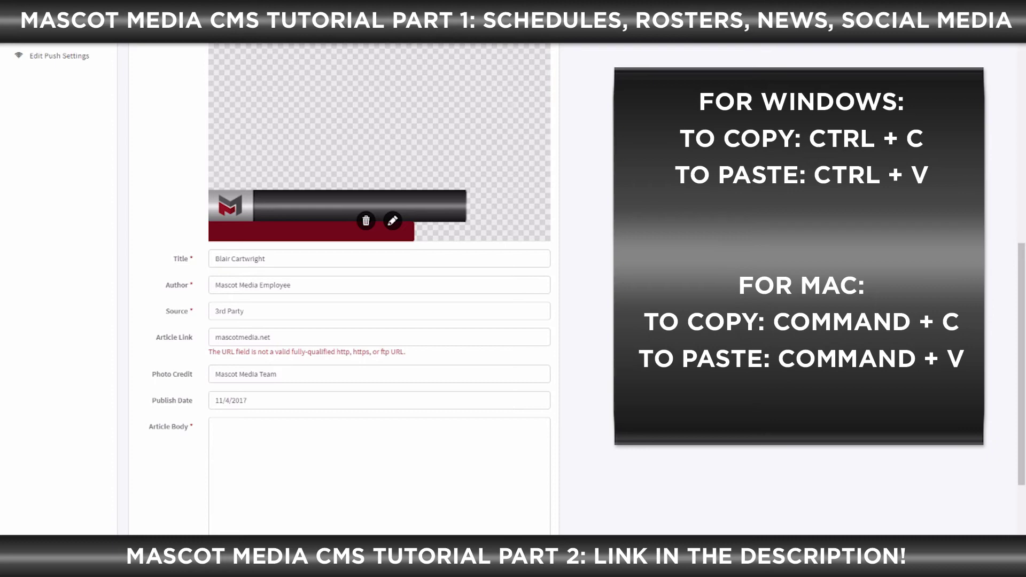
left_click(215, 337)
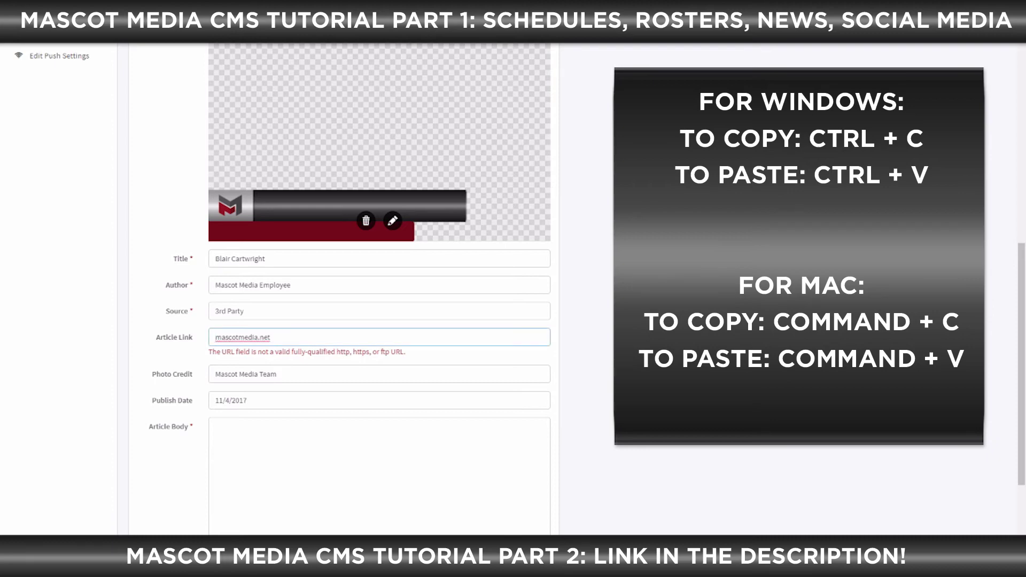
type("http://www.")
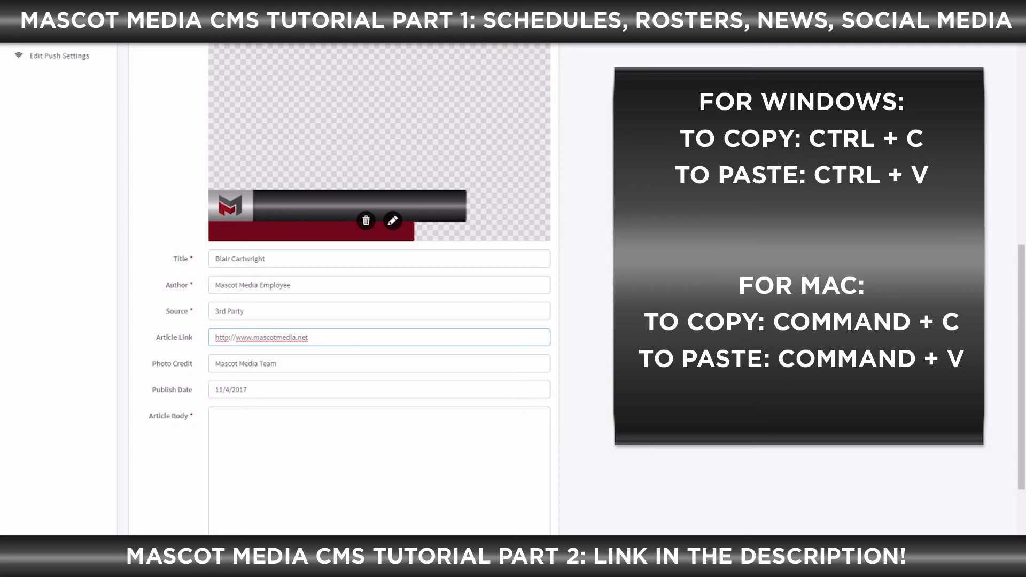
scroll(342, 288, "down", 2)
left_click(299, 337)
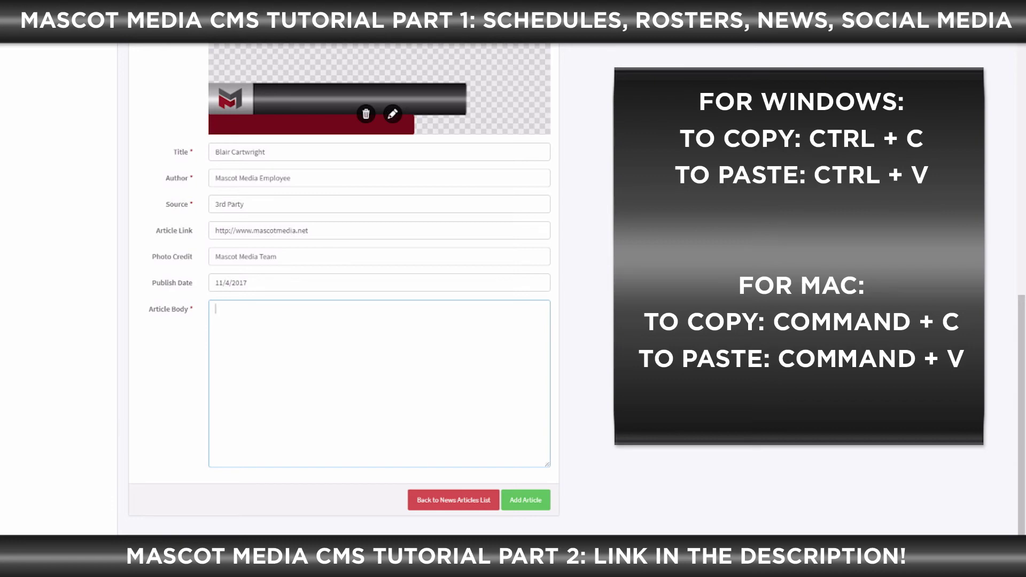
Enter 'The entire article' as the body and add the article to the news list
type("The entire article")
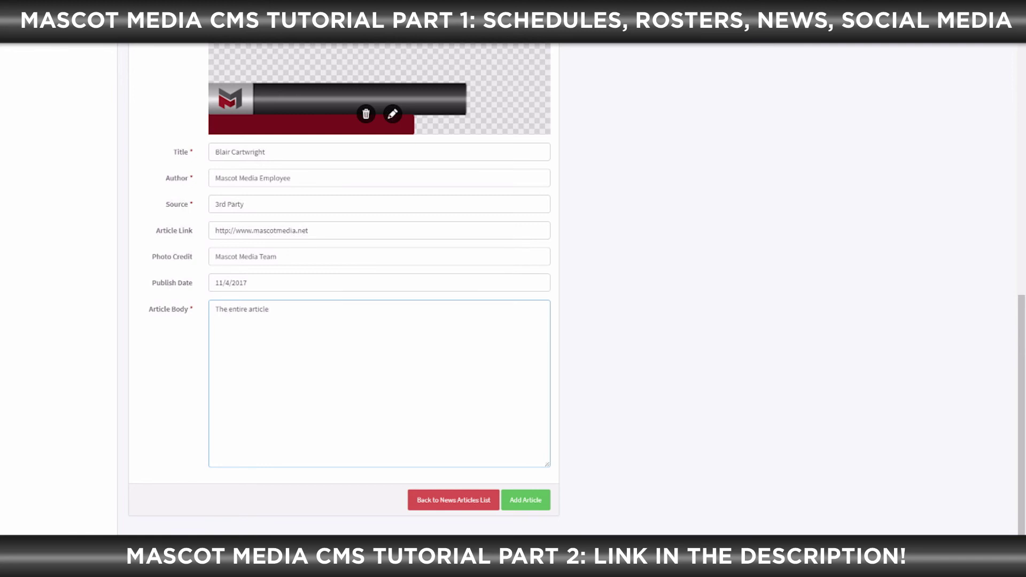
left_click(525, 500)
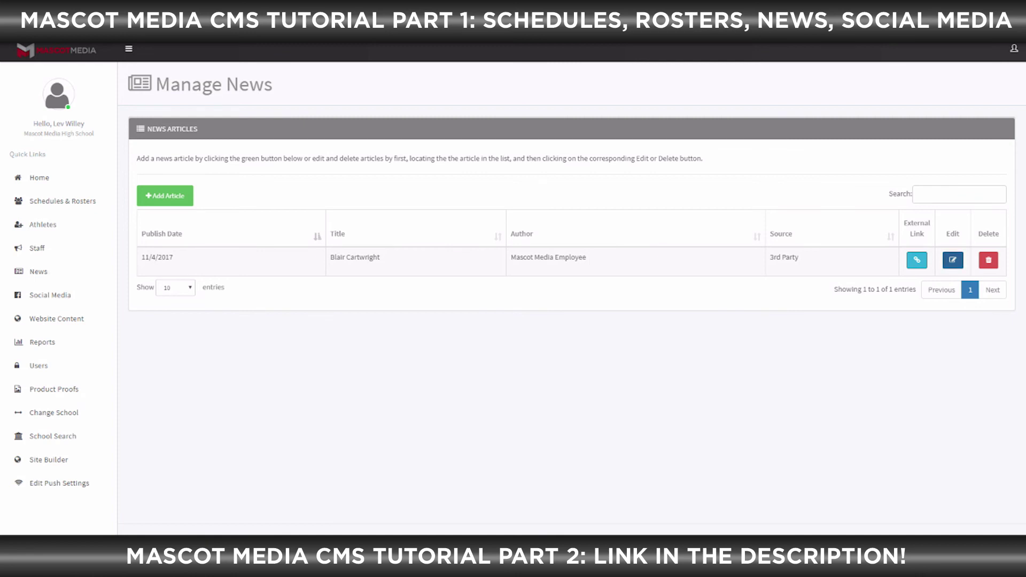
Open the saved article in its edit form and scroll through its details
left_click(952, 260)
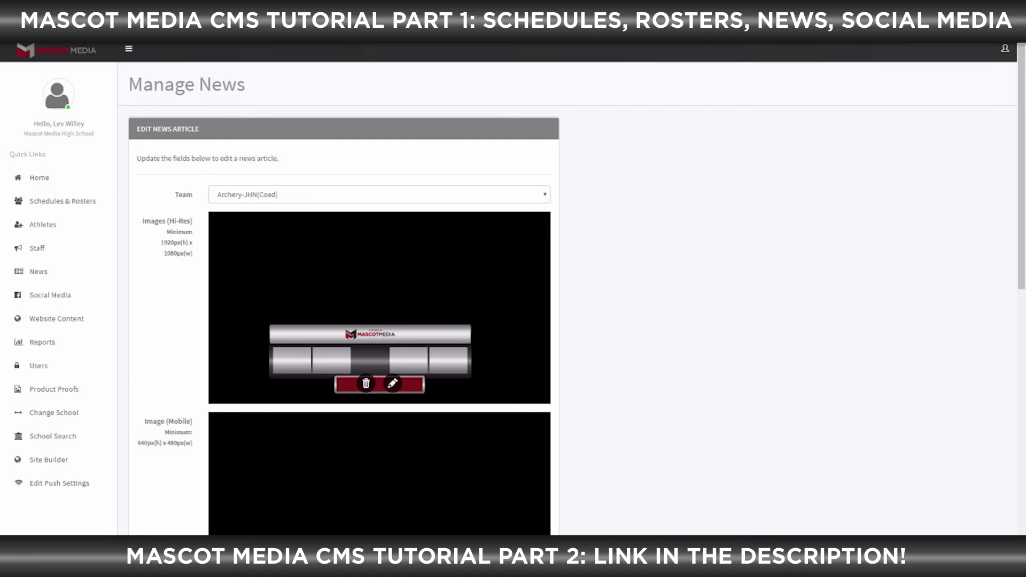
scroll(373, 289, "down", 5)
scroll(577, 294, "down", 1)
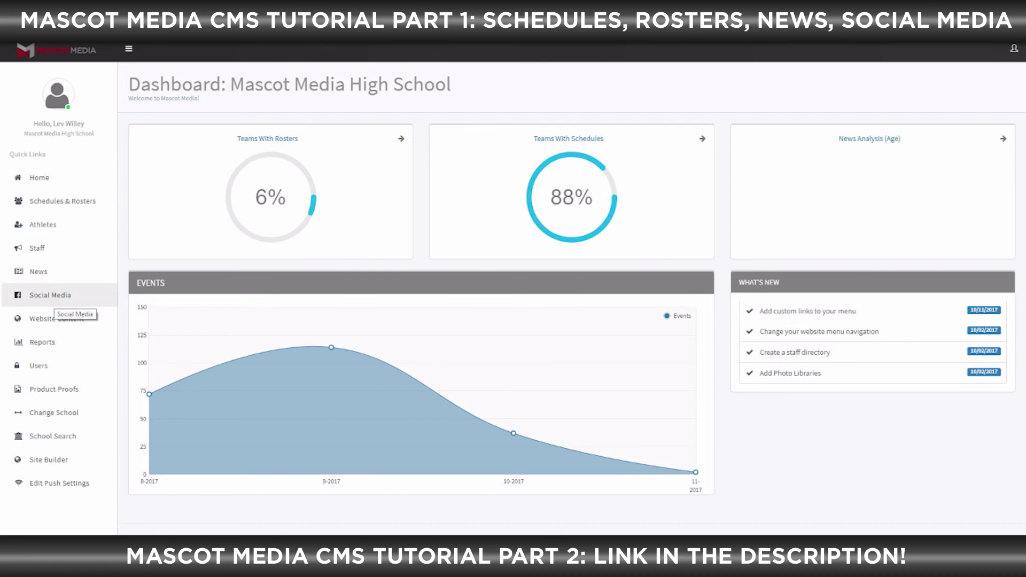
Go to the Manage Social Media page from the sidebar
left_click(50, 295)
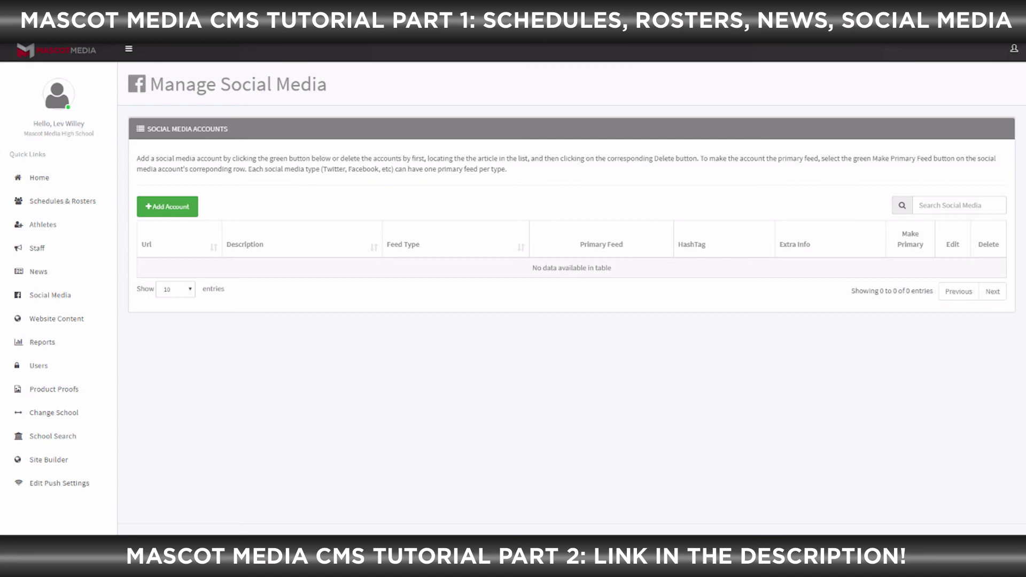
Start a new social media account for Archery-JHN(Coed) described as 'Archery Twitter Page'
left_click(168, 207)
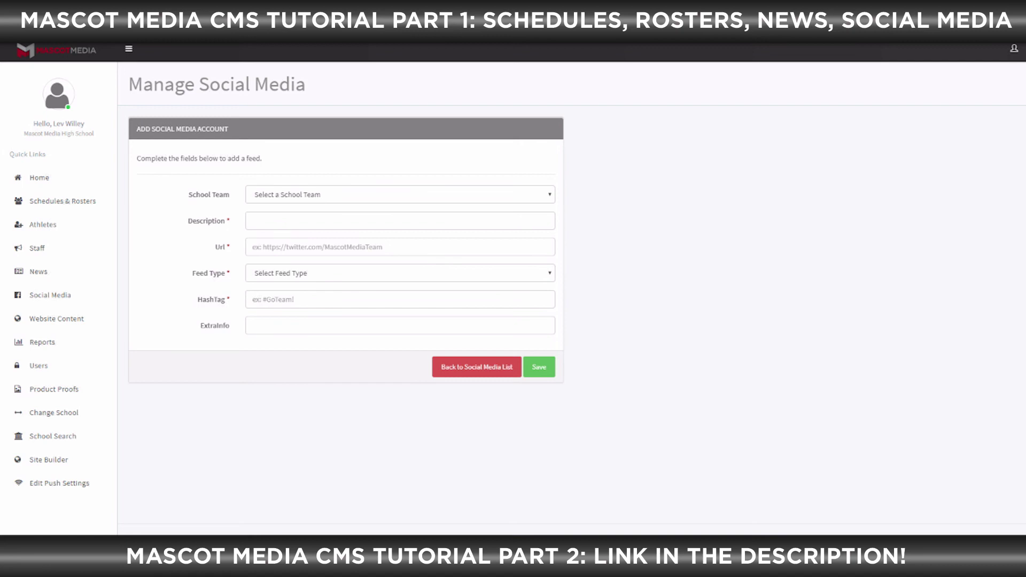
left_click(400, 194)
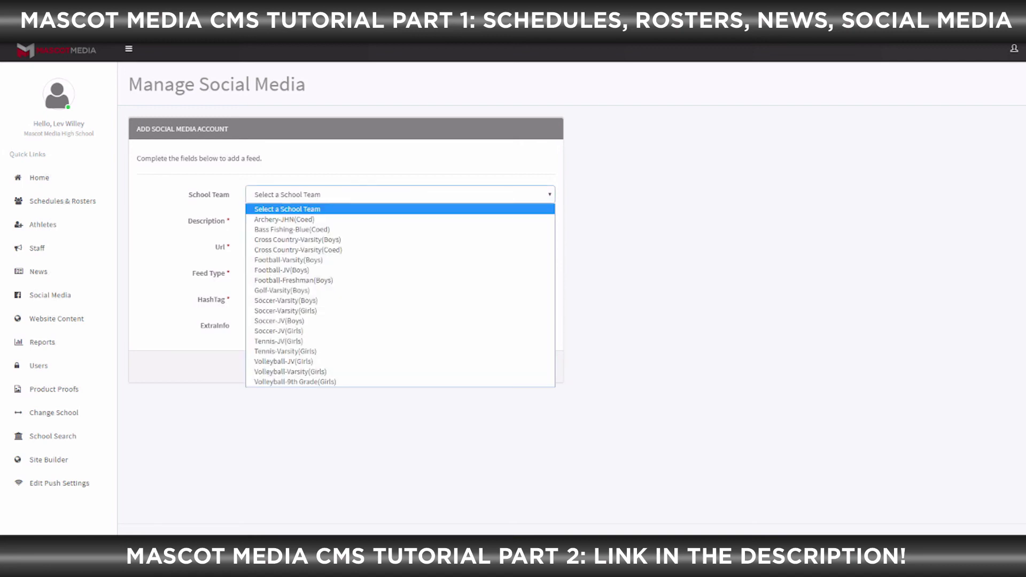
left_click(399, 220)
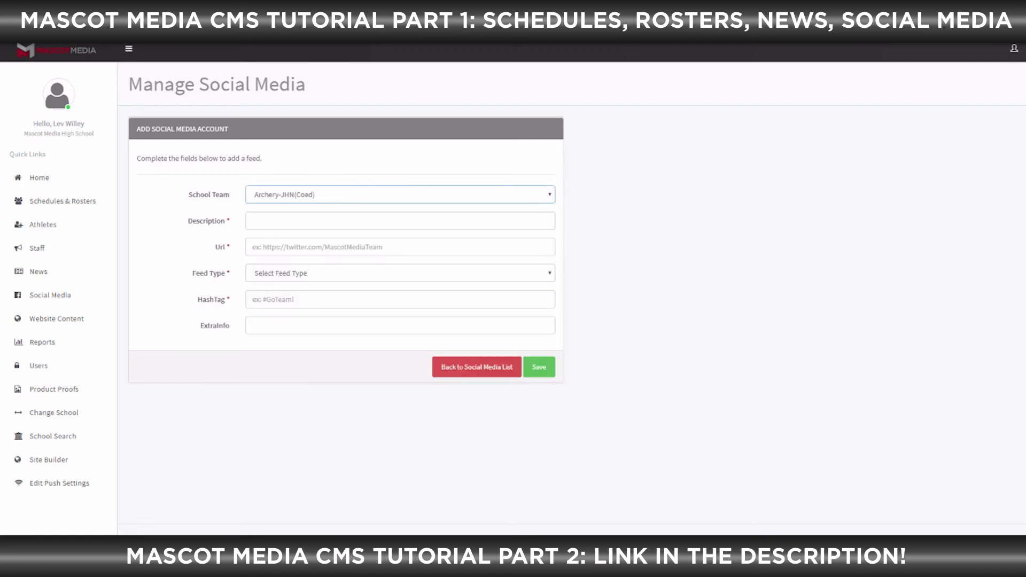
left_click(400, 221)
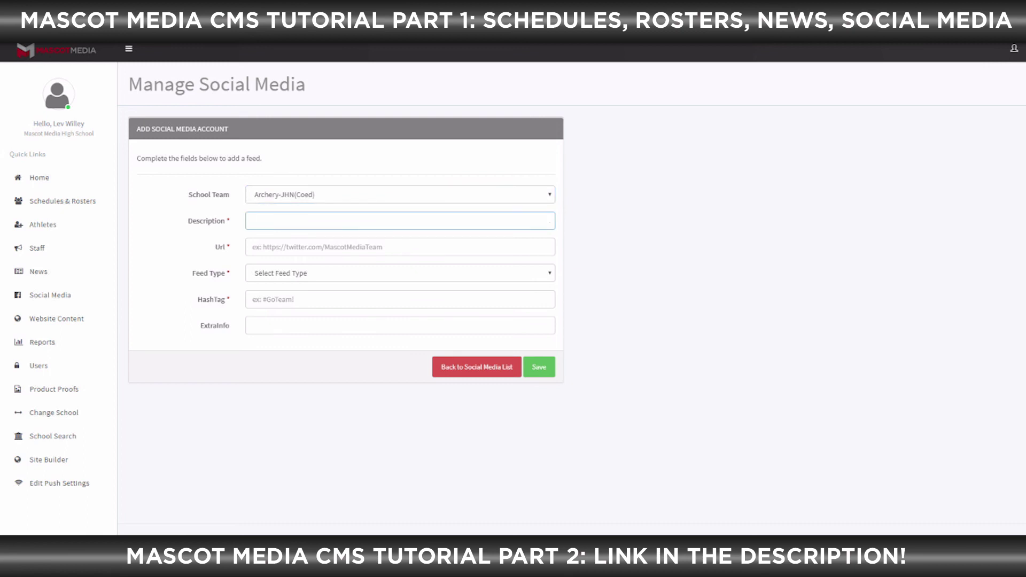
type("Archery Twitter Page")
key("Tab")
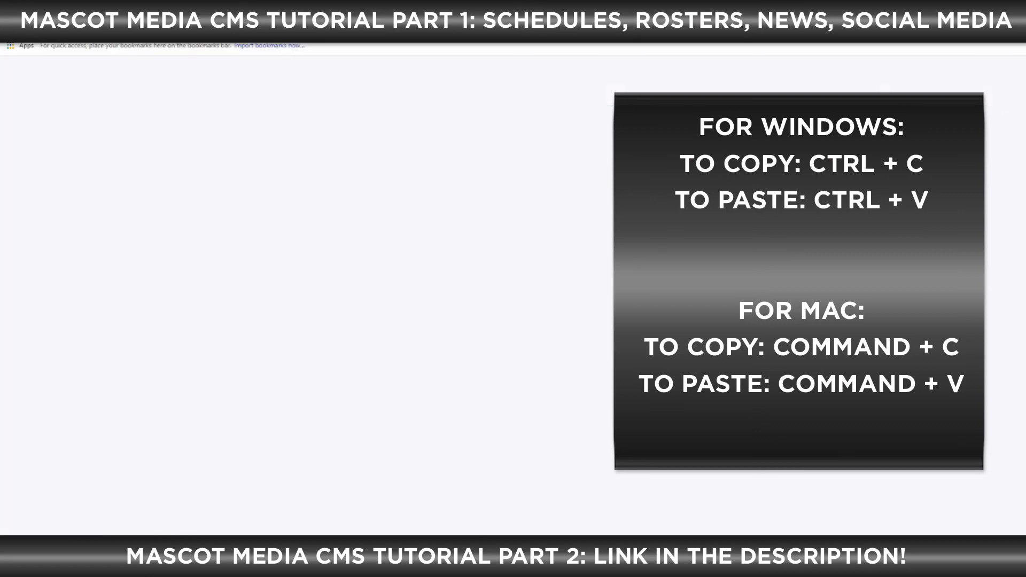
type("twitter")
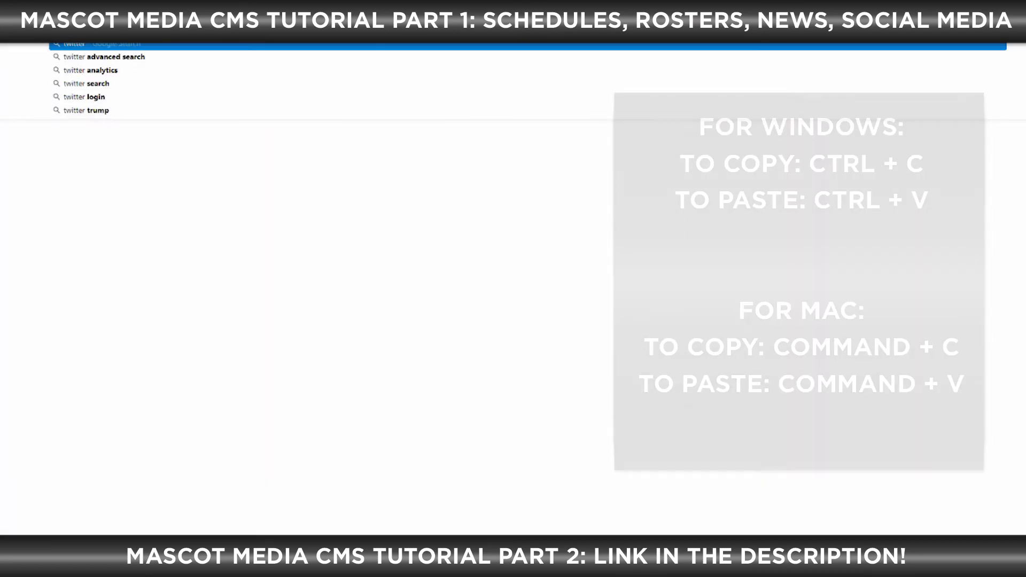
type(".com/mascotmedia.")
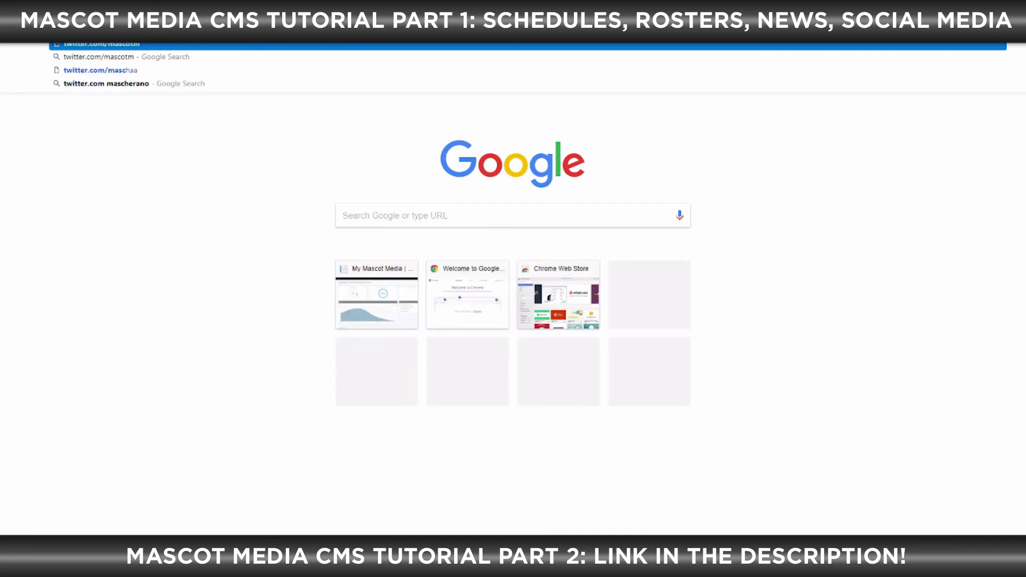
type("com")
key("Return")
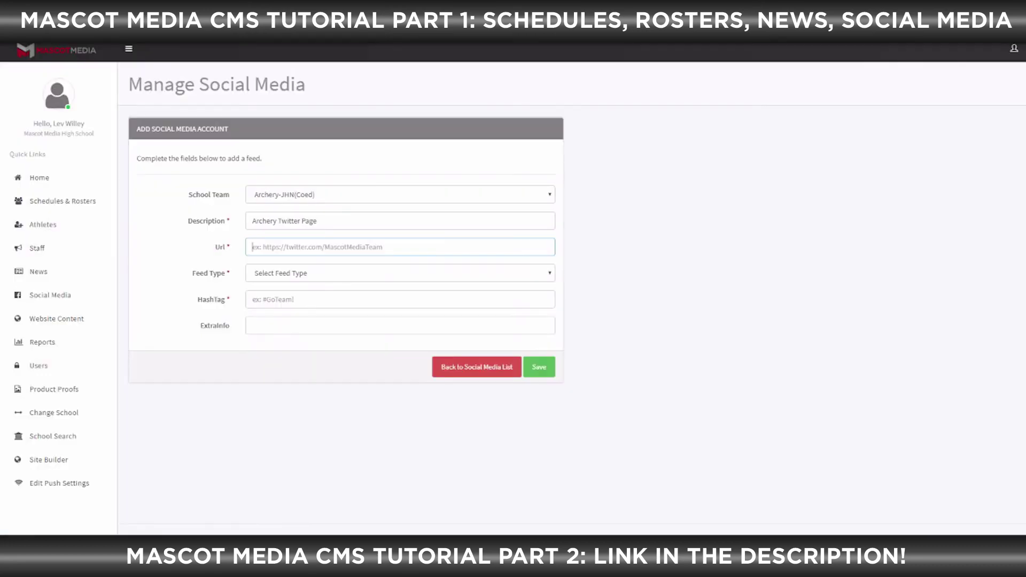
type("https://twitter.com/mascotmediateam")
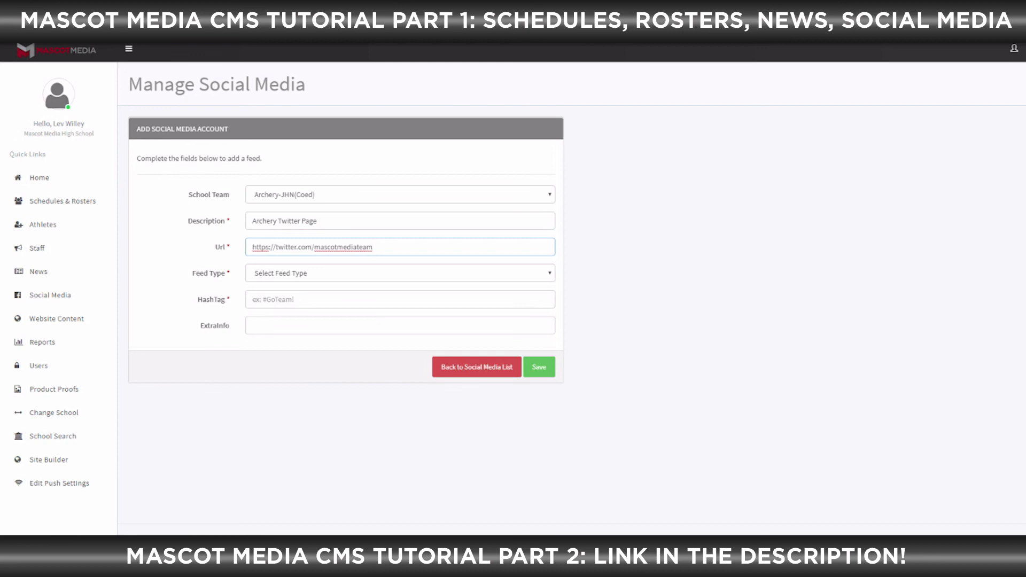
left_click(400, 273)
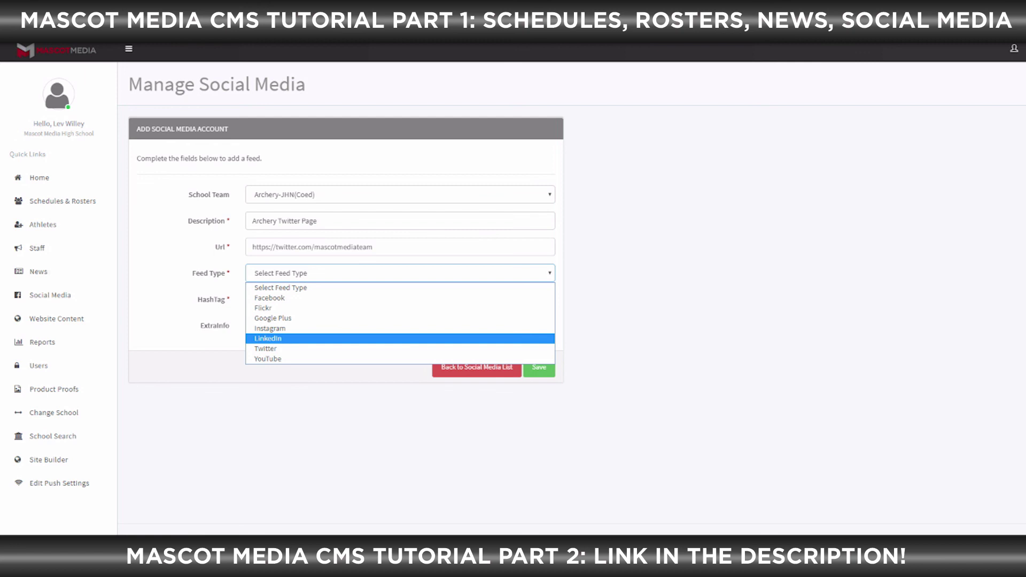
Choose the Twitter feed type, add hashtag #GoBlair, and save the account
left_click(266, 349)
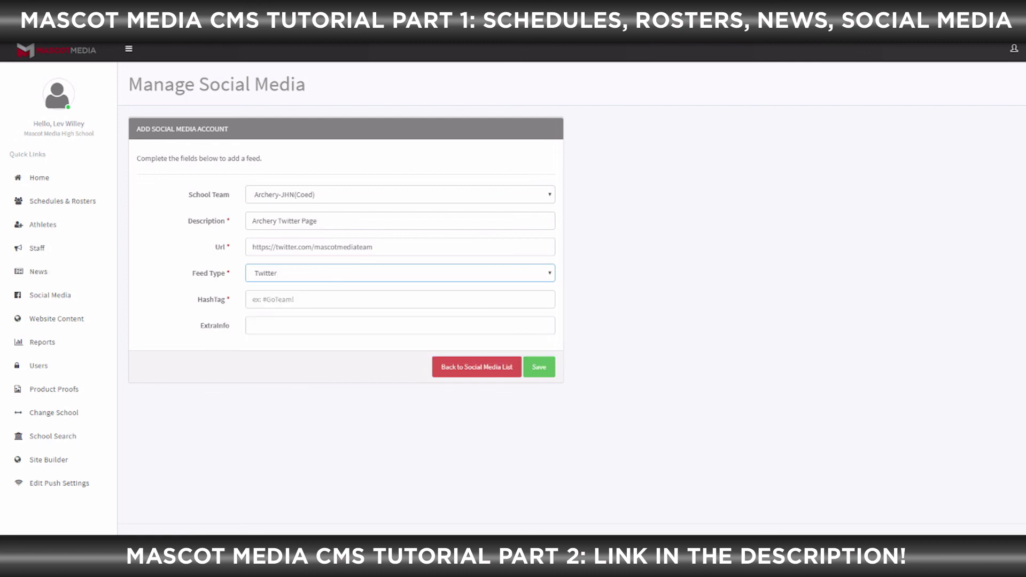
left_click(278, 299)
type("#GoBlair")
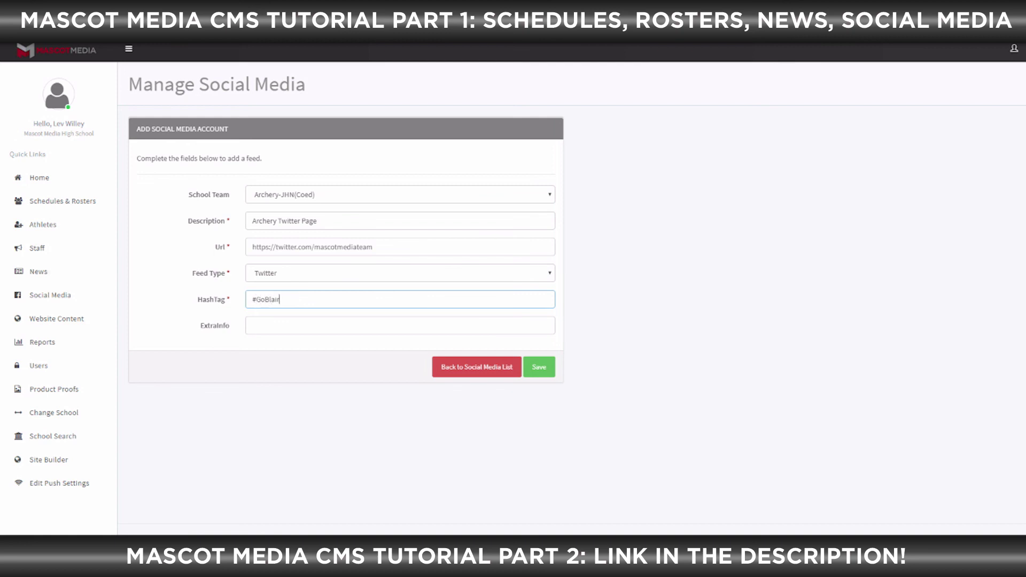
key("Tab")
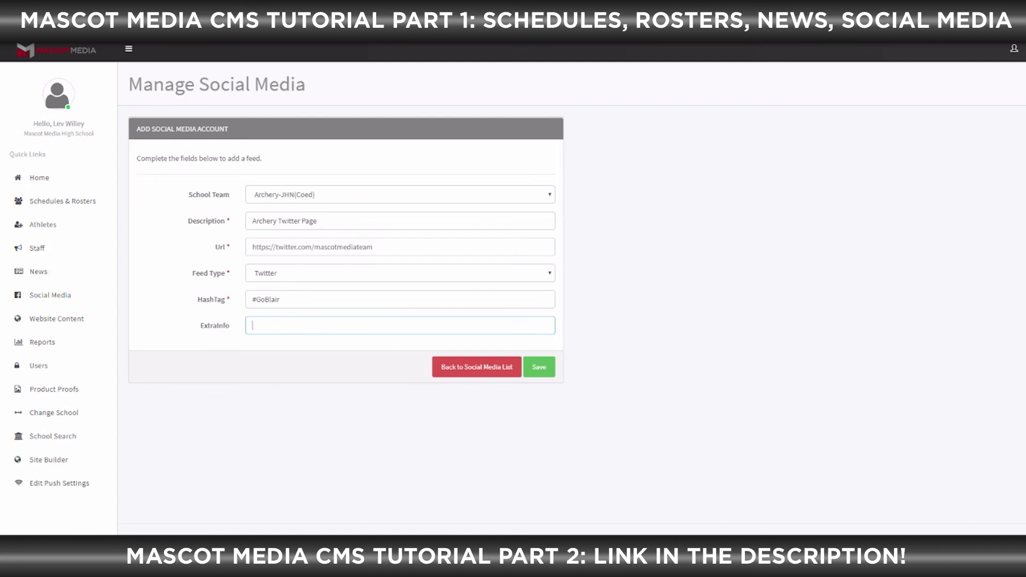
left_click(539, 367)
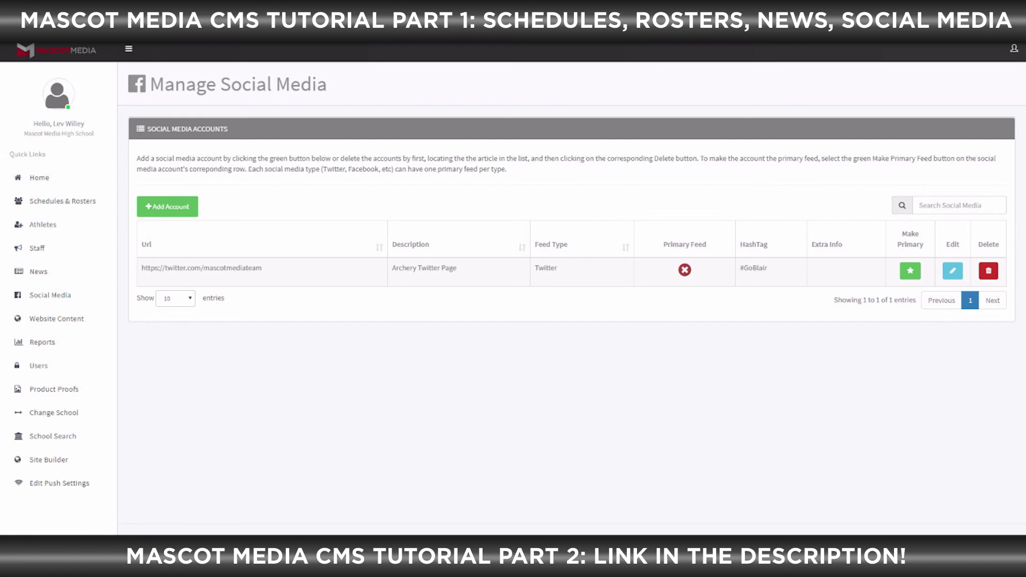
left_click(988, 271)
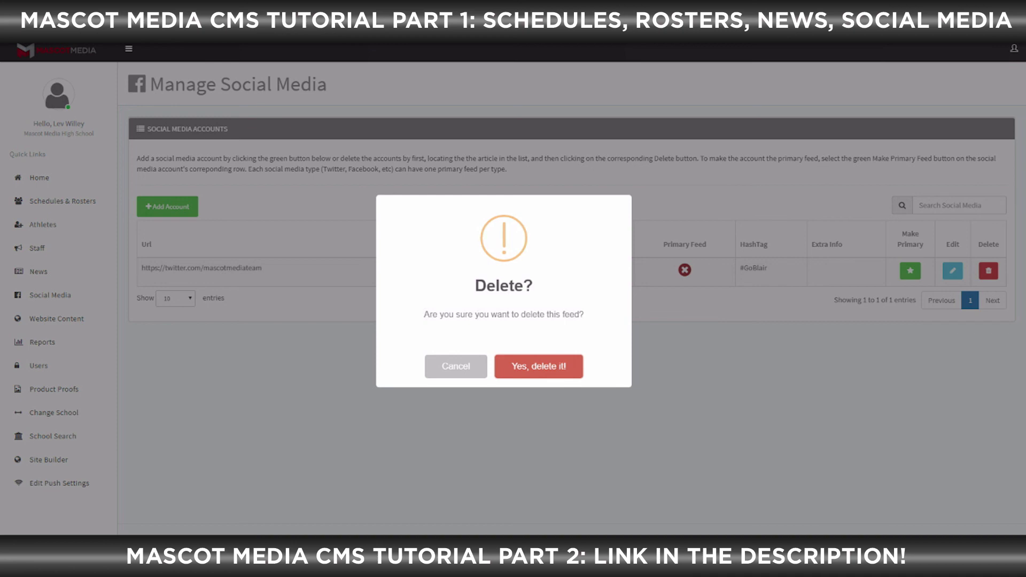
left_click(456, 366)
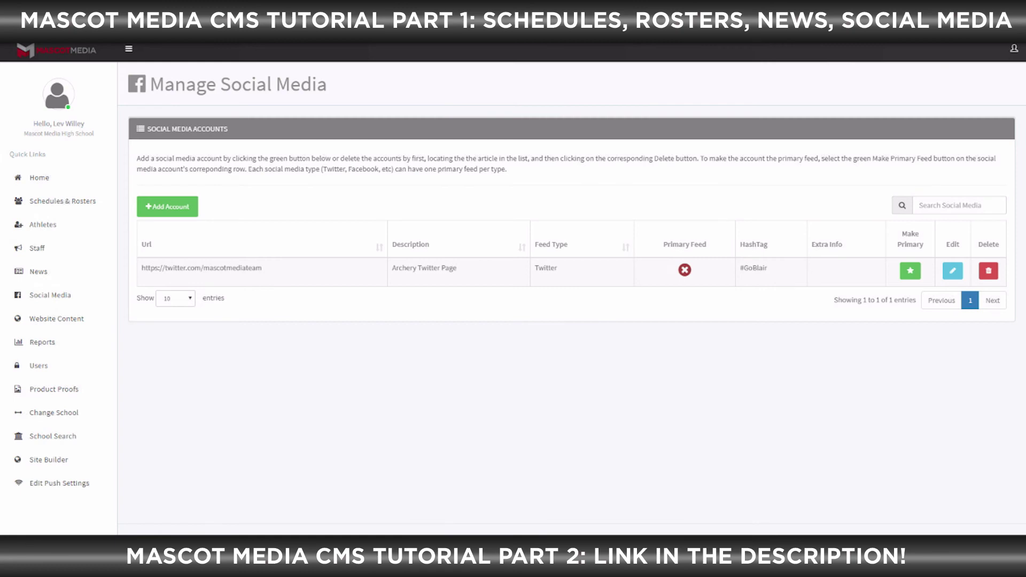
left_click(951, 270)
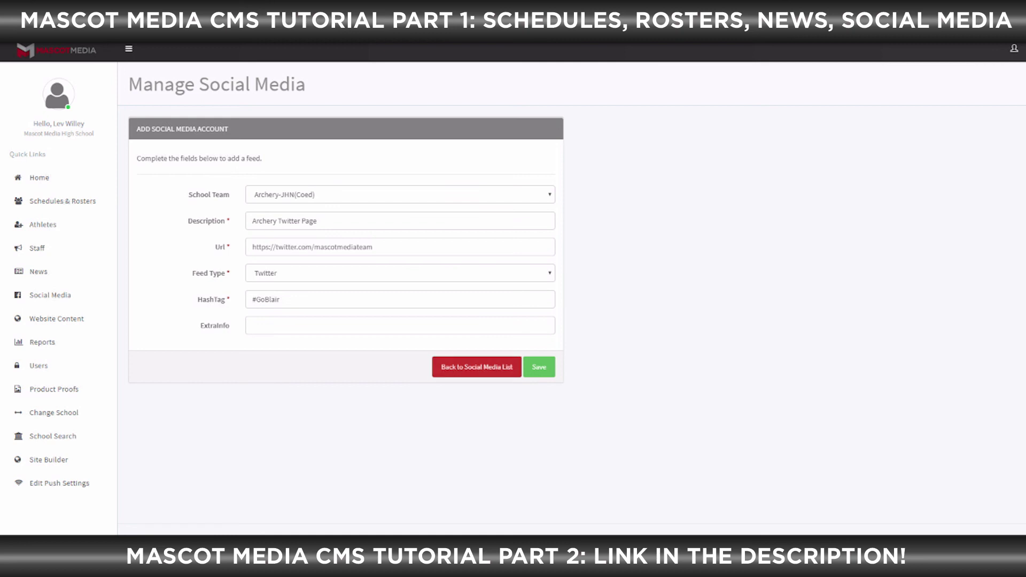
left_click(477, 366)
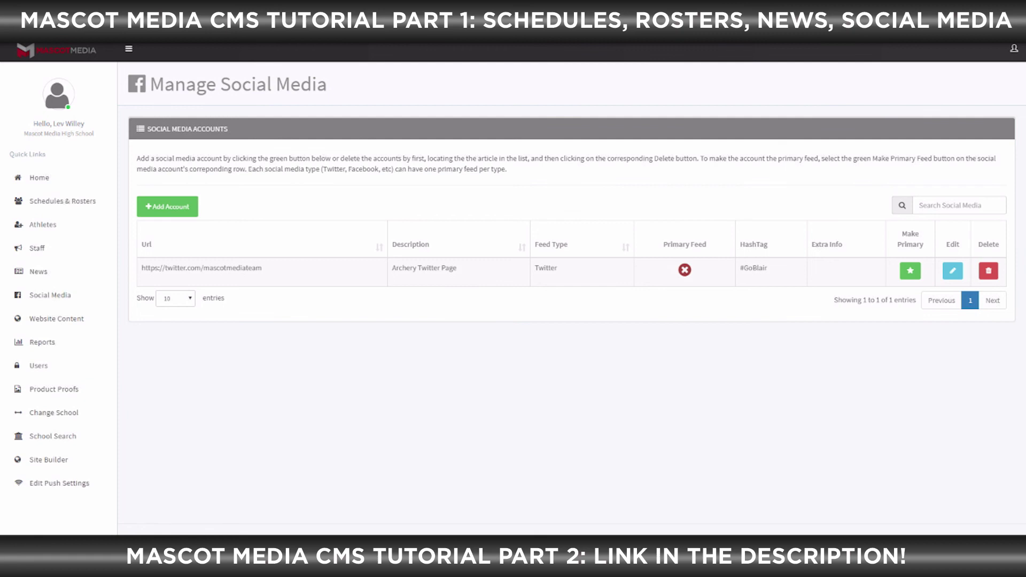